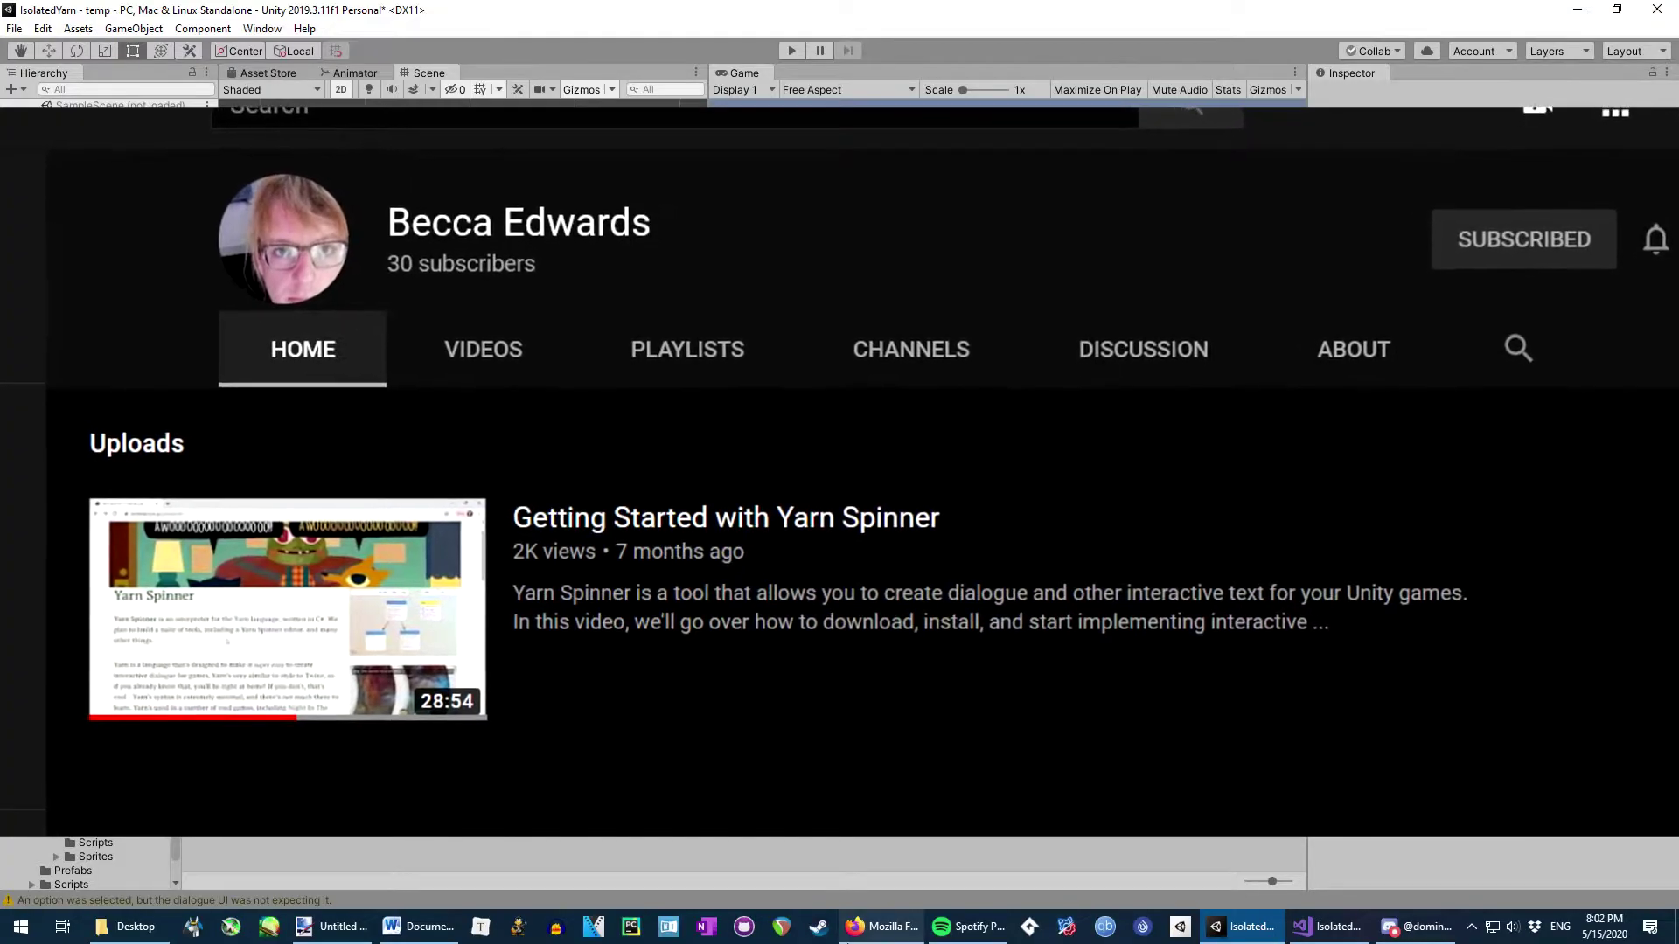
Inspect the NewFile Yarn script in Assets, including its NewFile (en-US) localisation sub-asset
{"action": "mouse_move", "coordinate": [879, 927]}
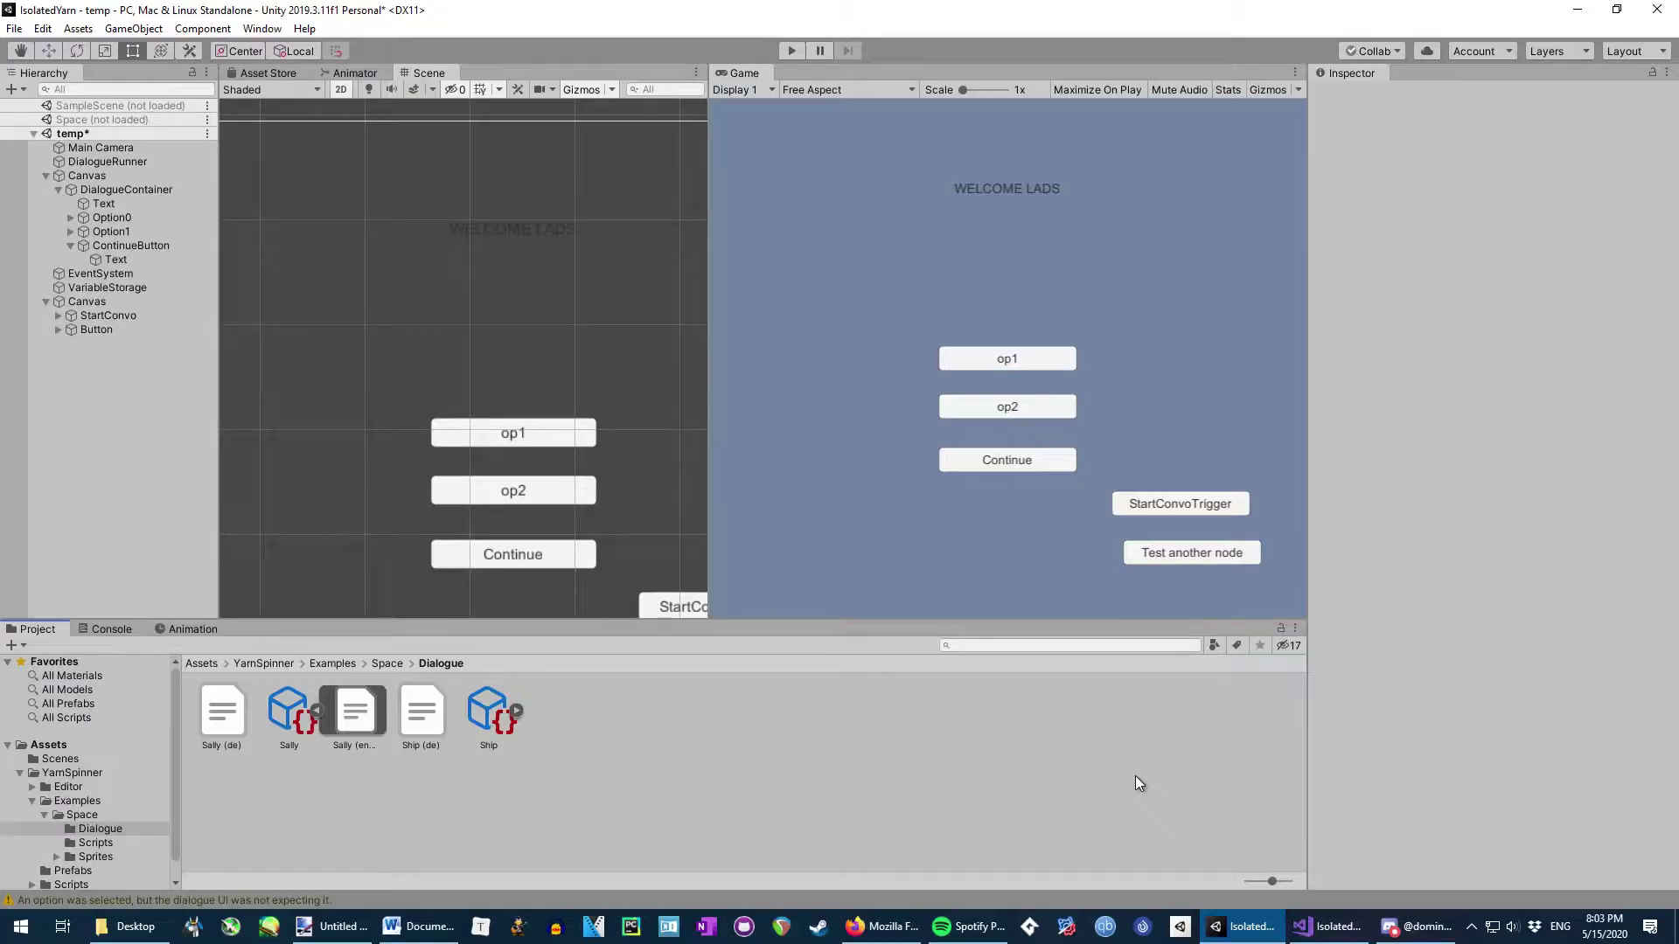
{"action": "left_click", "coordinate": [76, 745]}
{"action": "left_click", "coordinate": [346, 729]}
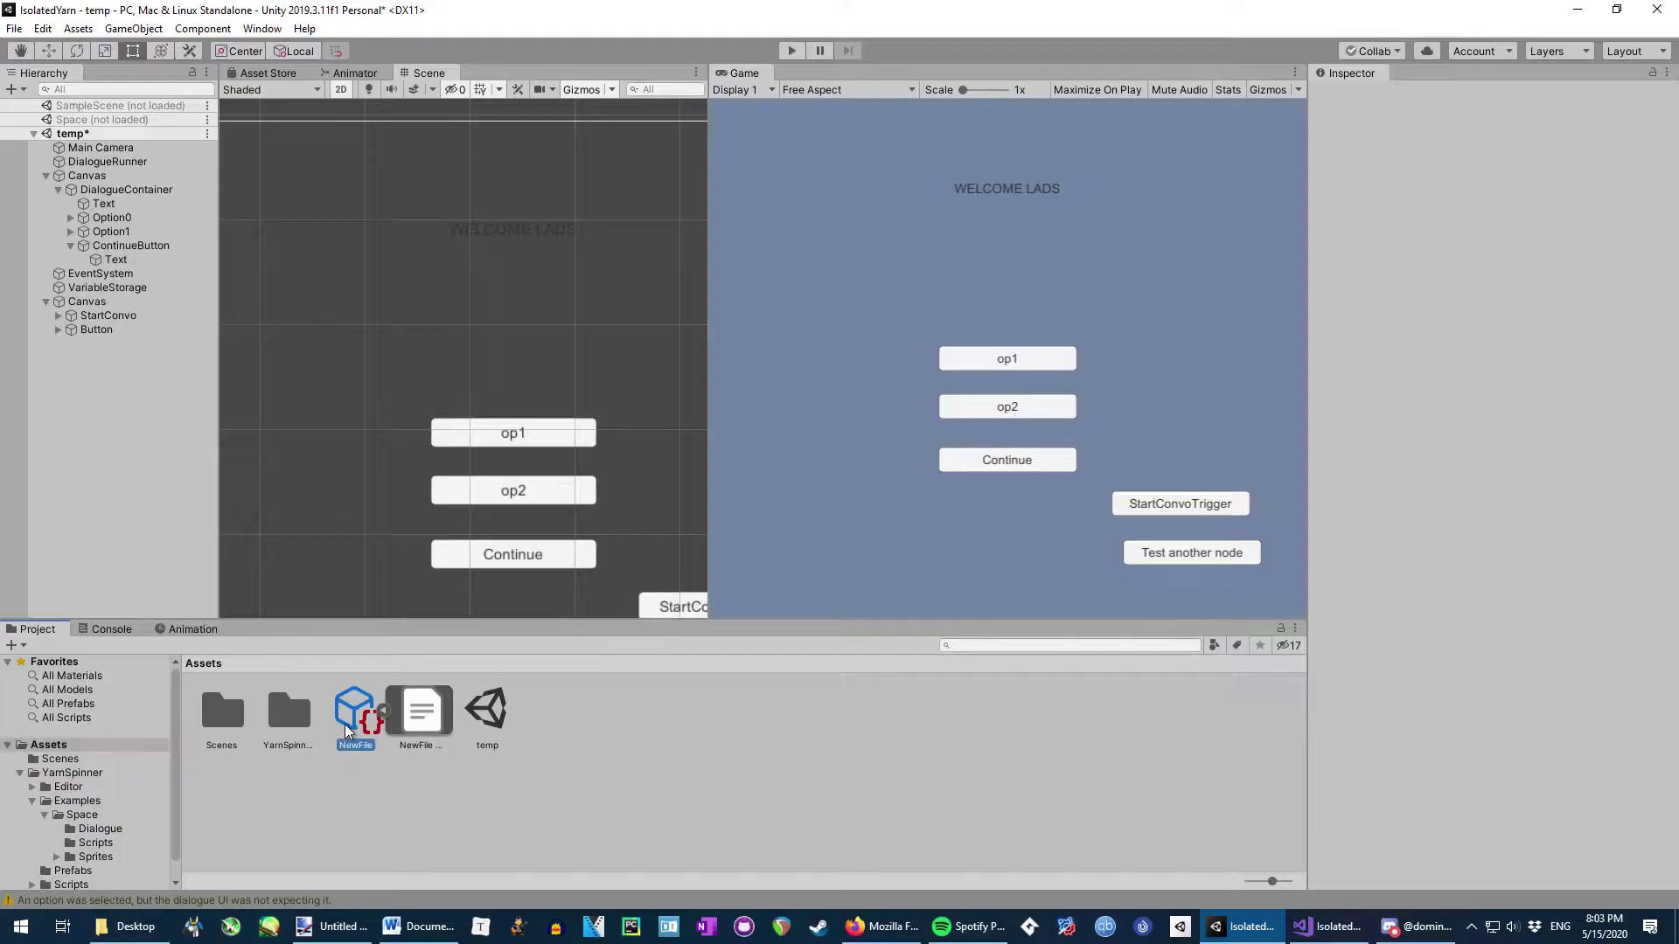
{"action": "left_click", "coordinate": [421, 717]}
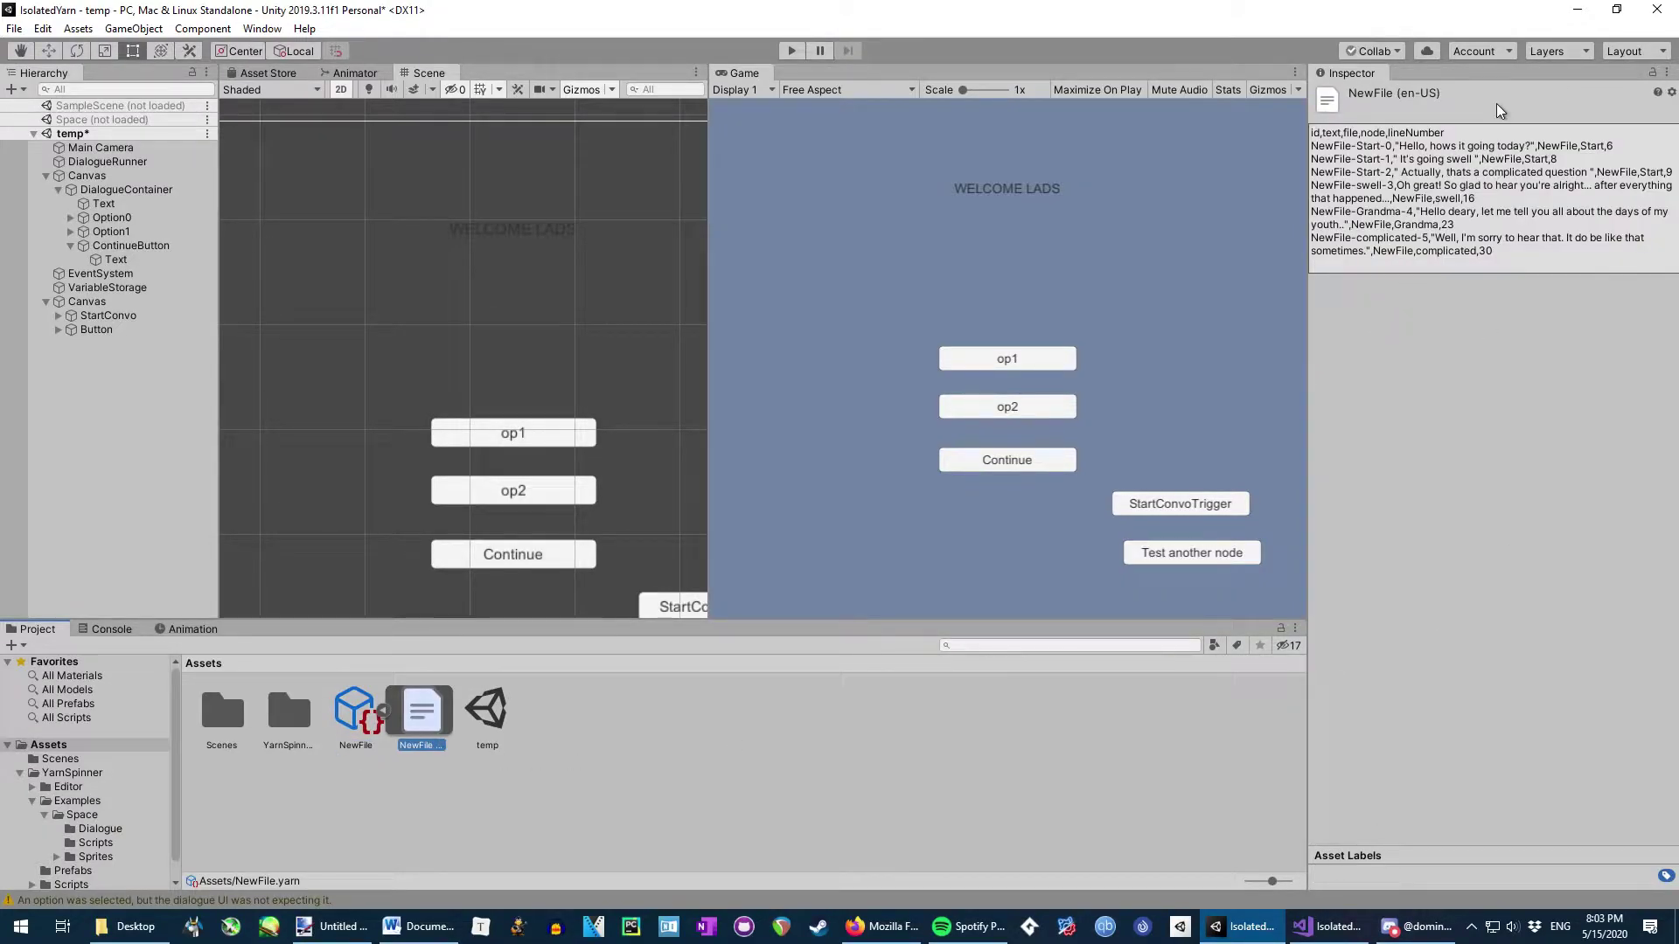
{"action": "left_click", "coordinate": [1472, 198]}
{"action": "left_click", "coordinate": [355, 713]}
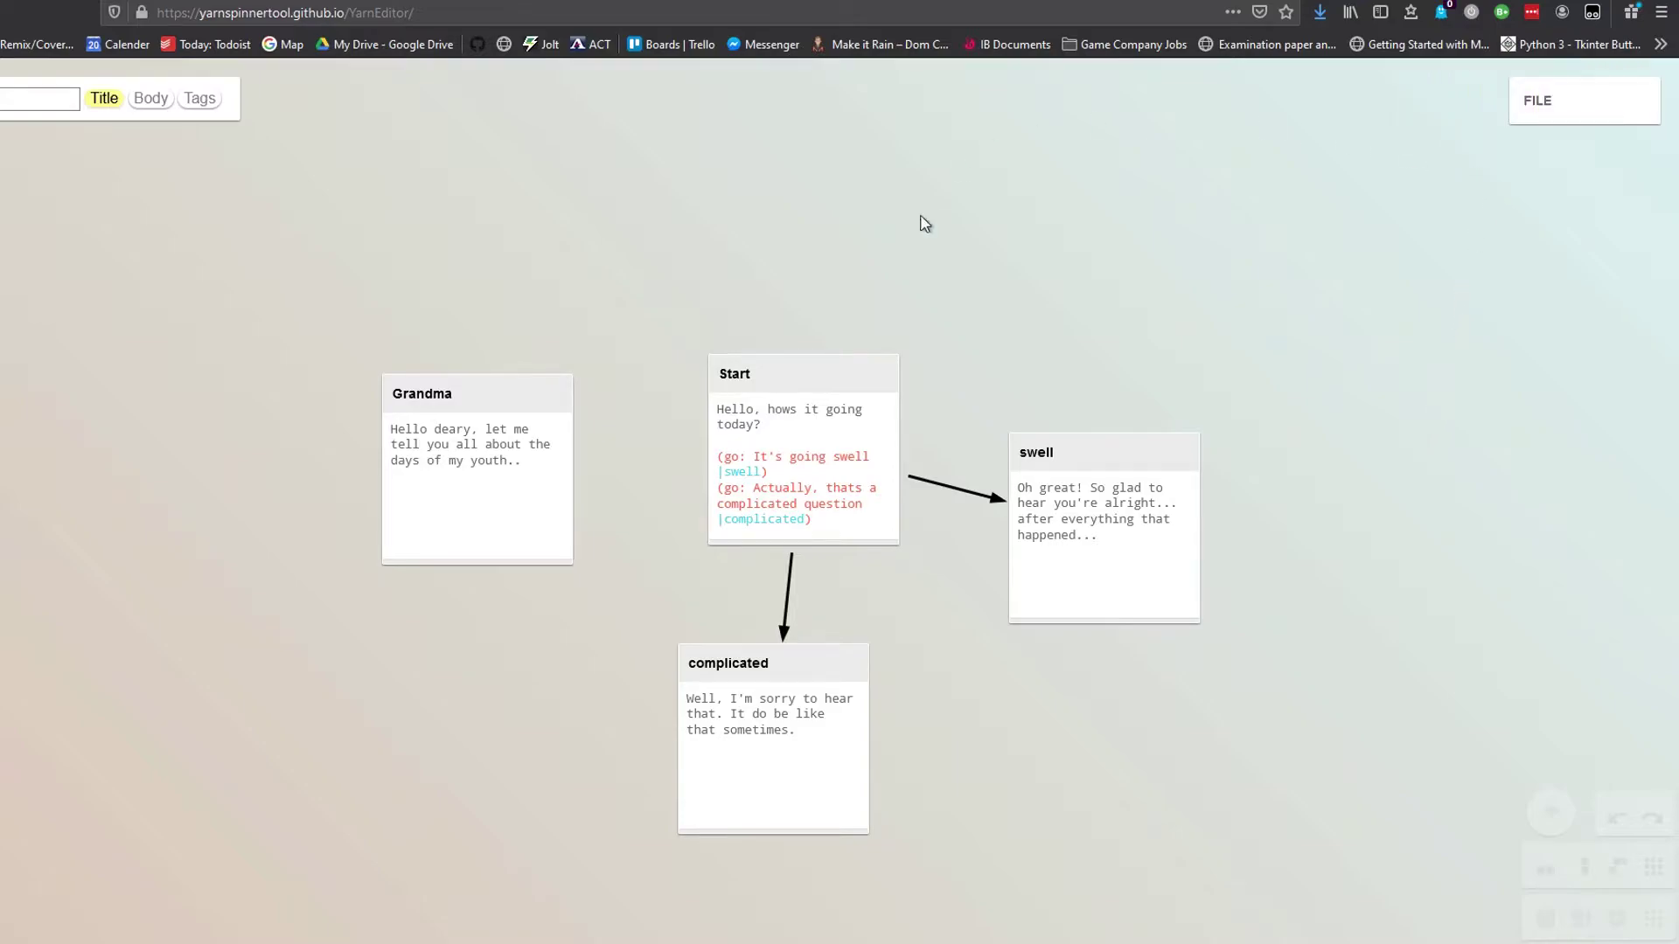
Export the Yarn Editor dialogue to the file NewFile.yarn
{"action": "mouse_move", "coordinate": [1555, 120]}
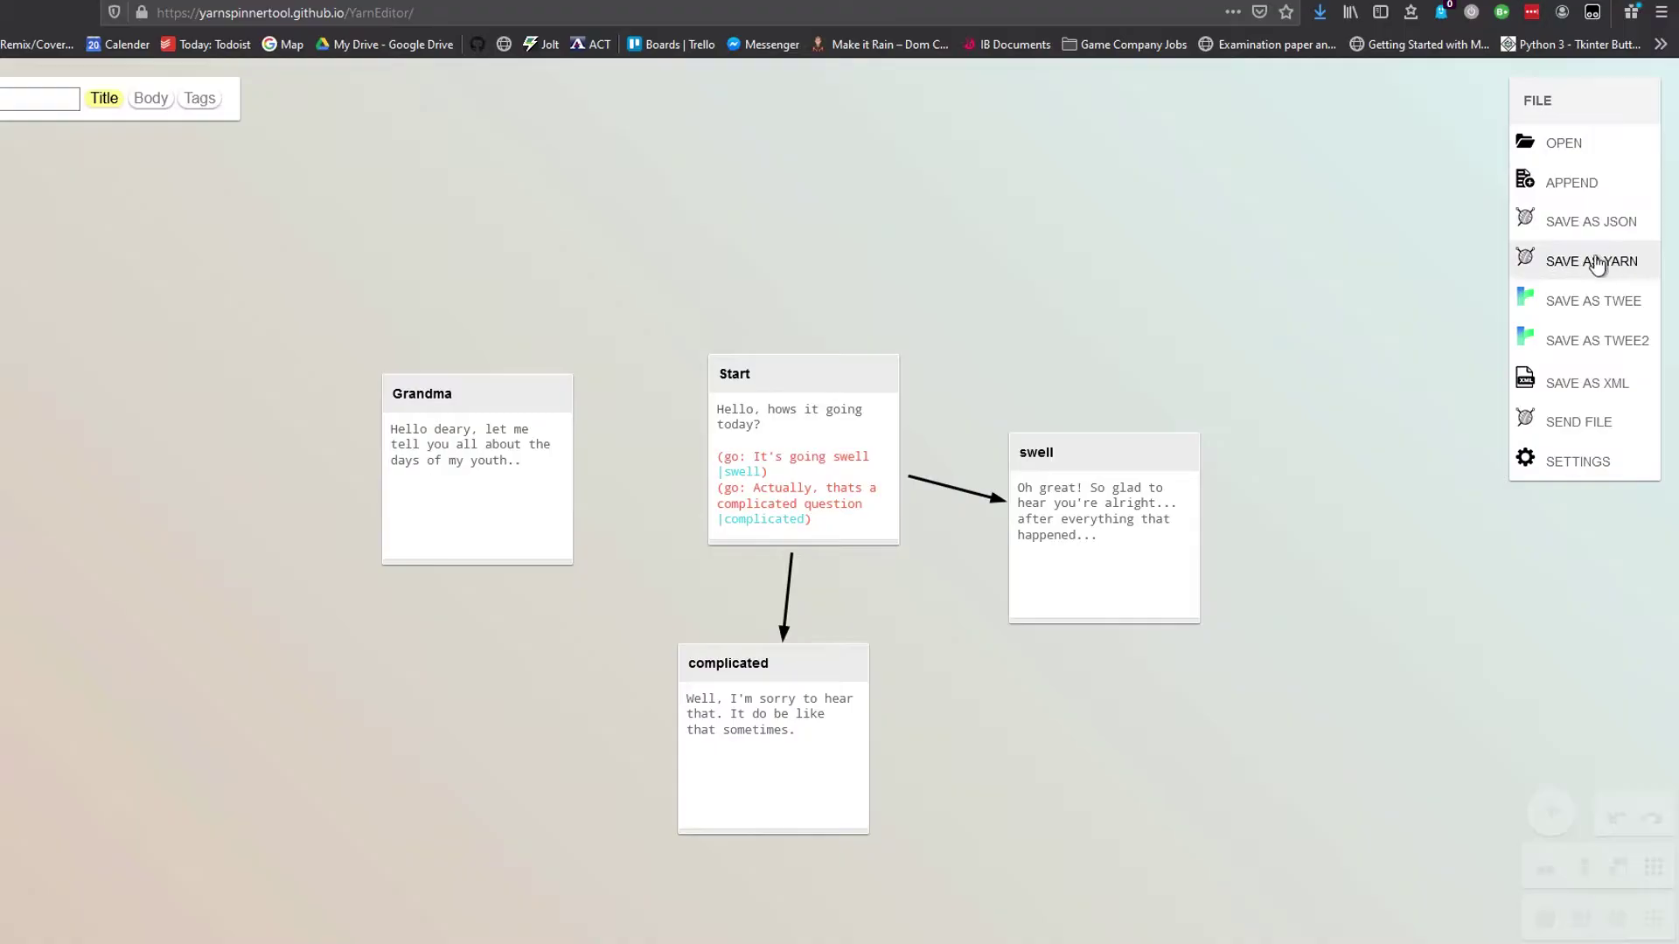
{"action": "left_click", "coordinate": [1567, 271]}
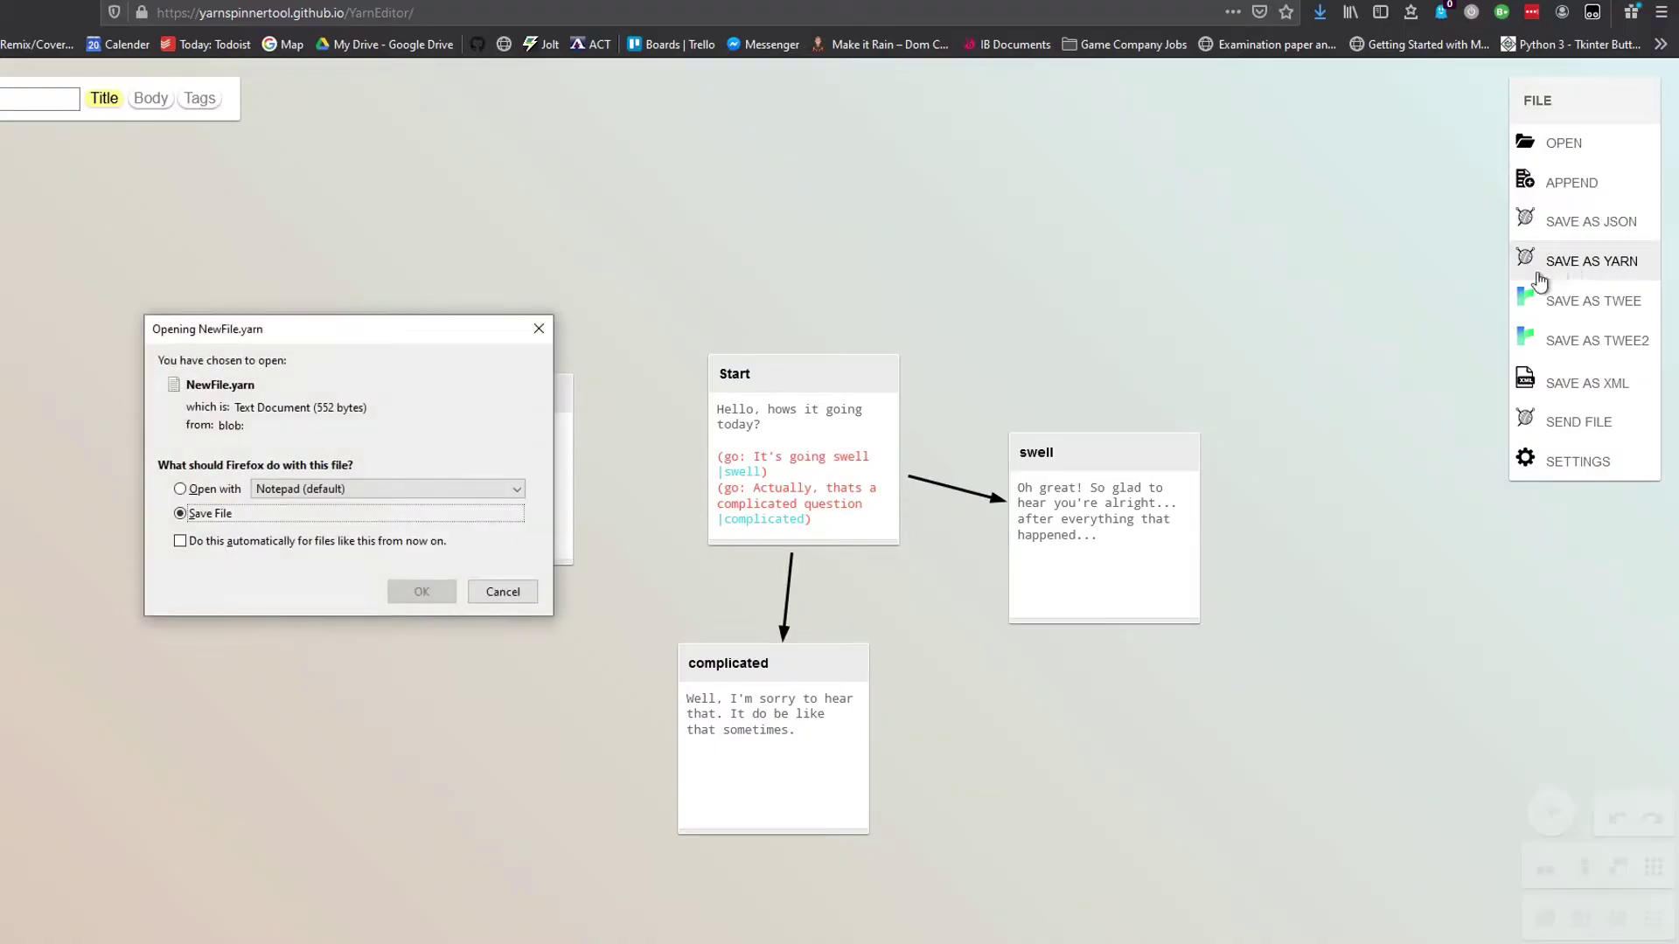
{"action": "left_click", "coordinate": [422, 591]}
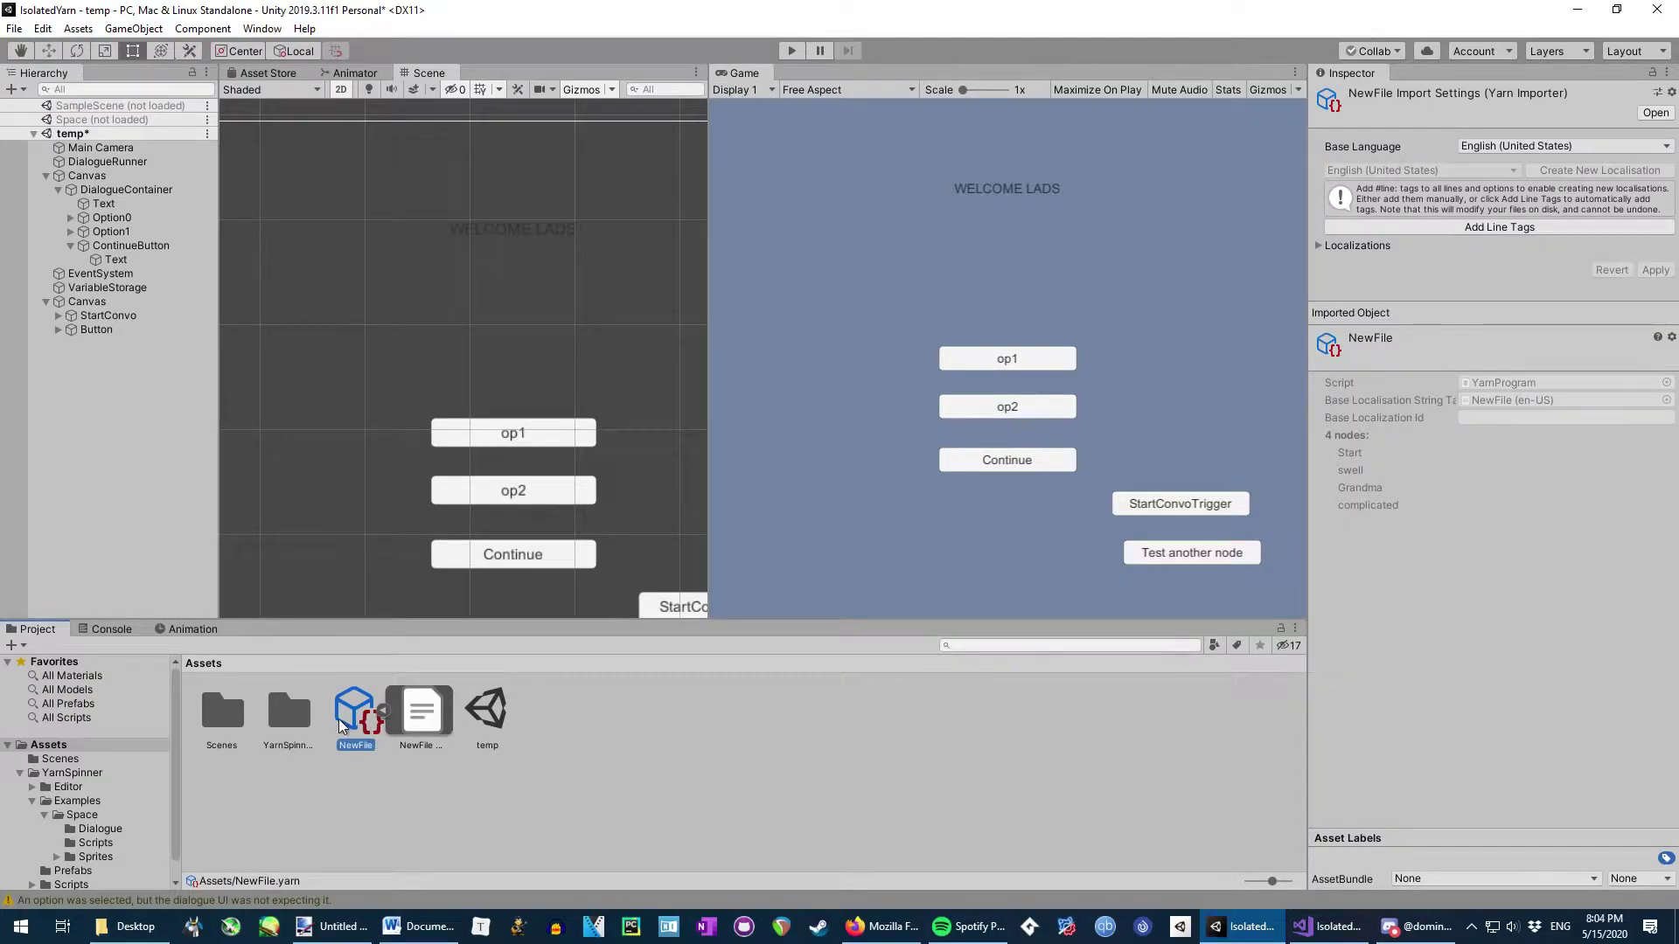
Review NewFile's en-US localisation lines, then inspect the DialogueRunner and VariableStorage objects
{"action": "left_click", "coordinate": [383, 710]}
{"action": "left_click", "coordinate": [418, 712]}
{"action": "left_click", "coordinate": [343, 724]}
{"action": "left_click", "coordinate": [167, 162]}
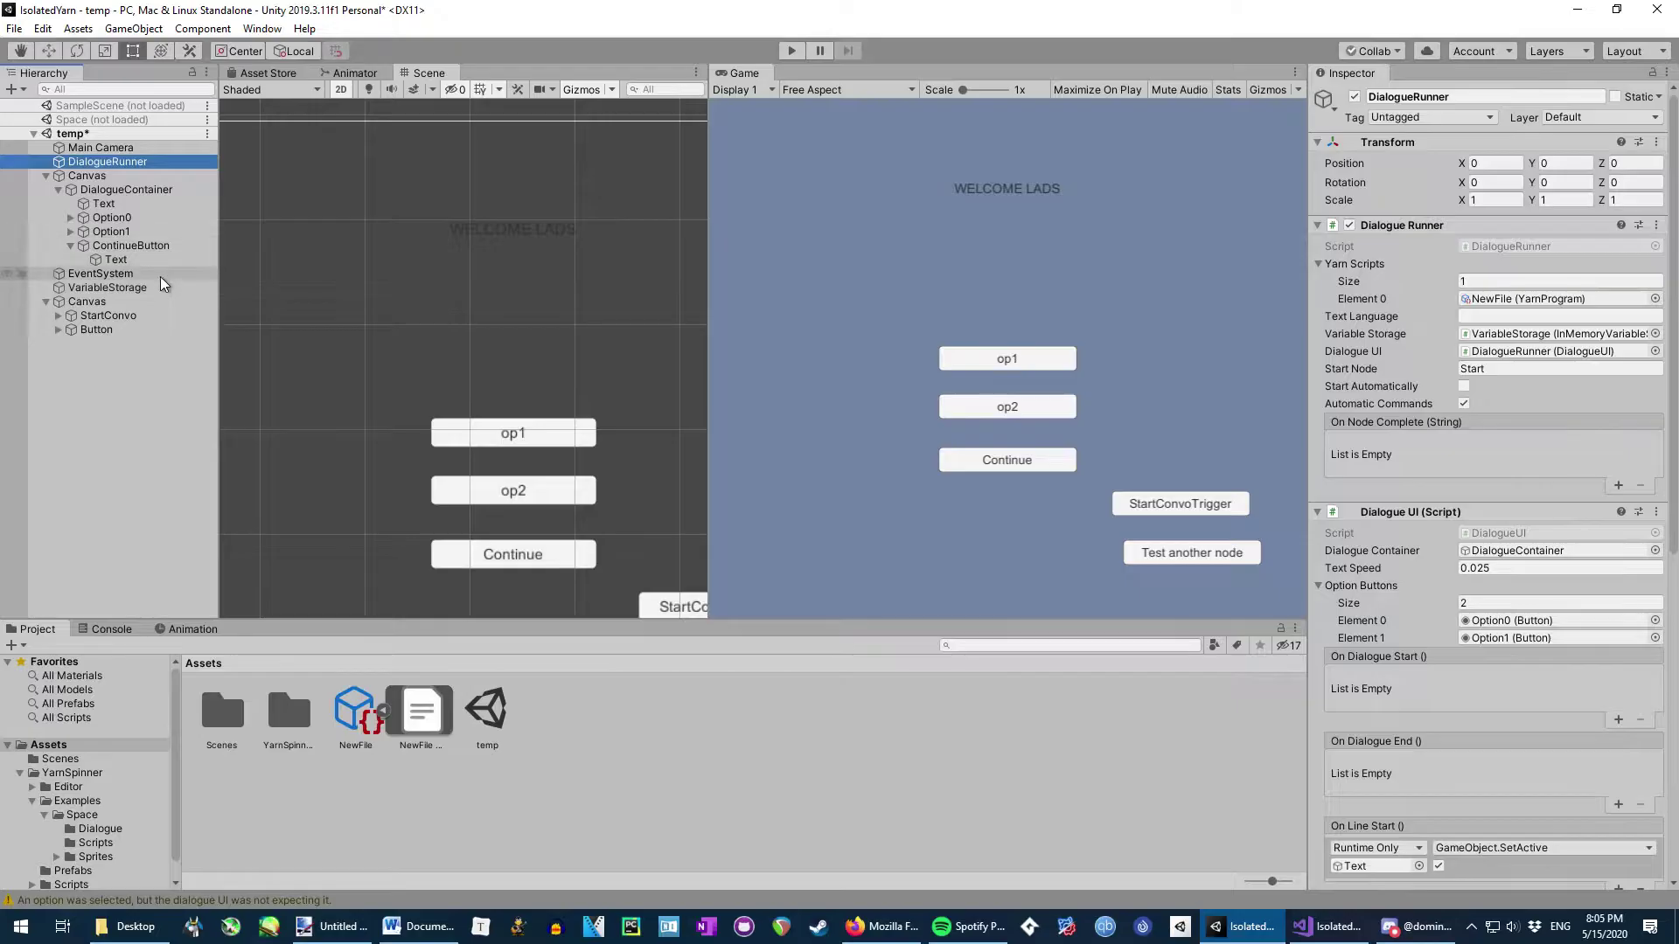
{"action": "left_click", "coordinate": [108, 287]}
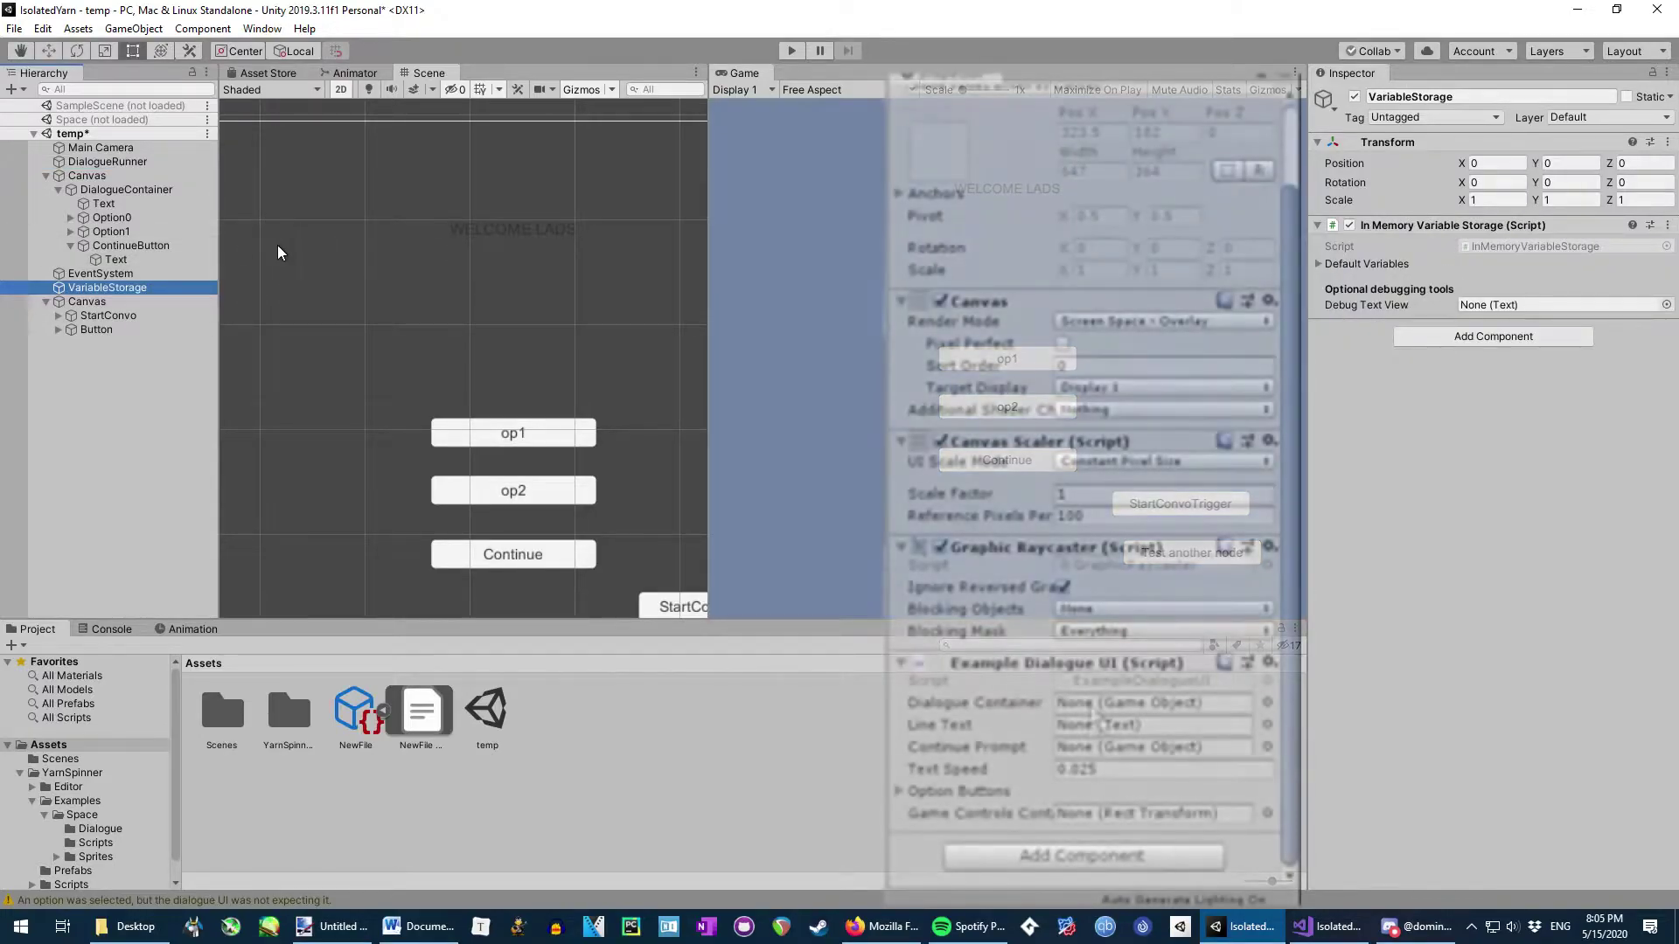
Scroll through the DialogueRunner's components down to its Dialogue UI script
{"action": "left_click", "coordinate": [108, 161]}
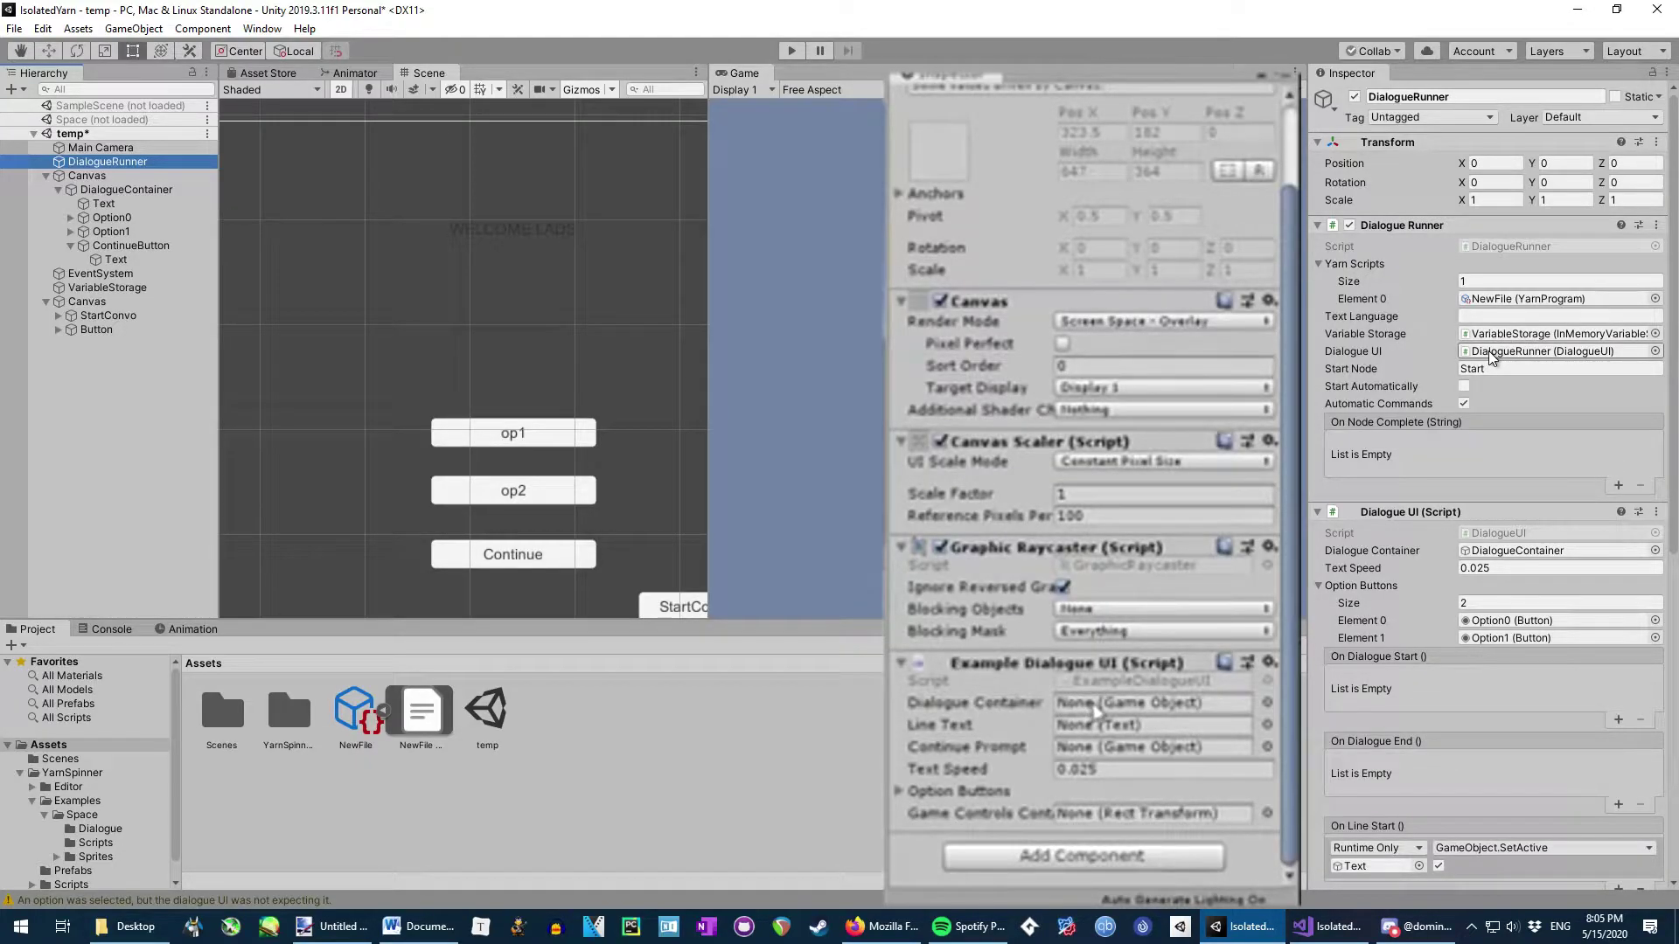
{"action": "scroll", "coordinate": [1491, 356], "scroll_direction": "down", "scroll_amount": 3}
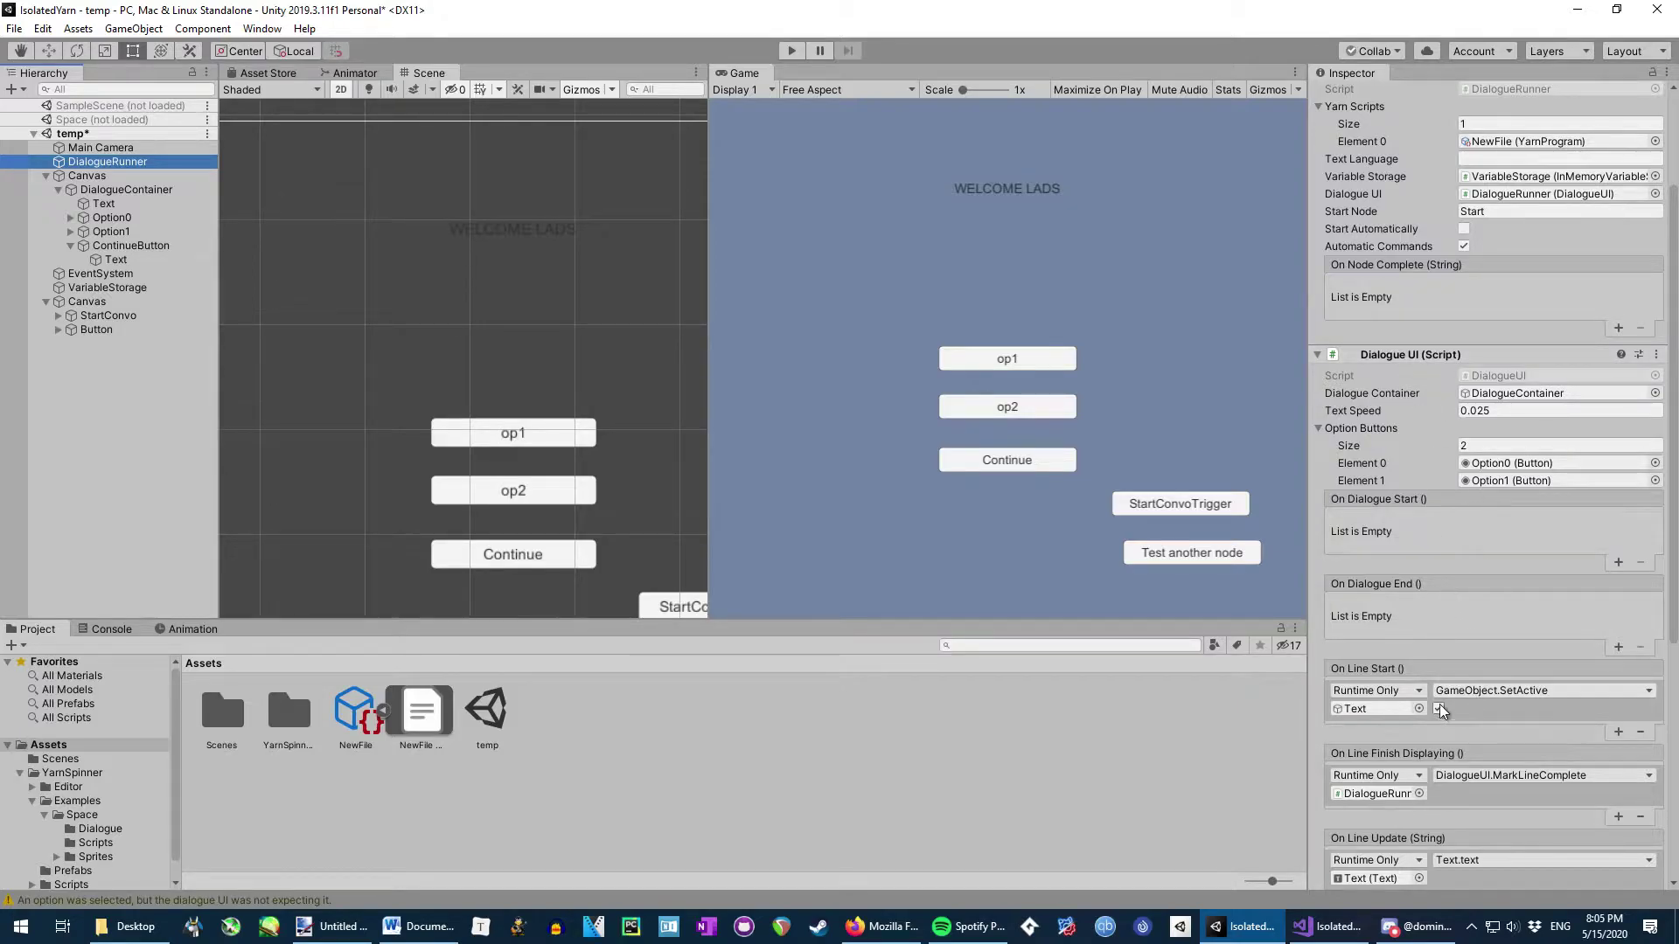
{"action": "scroll", "coordinate": [1476, 525], "scroll_direction": "up", "scroll_amount": 3}
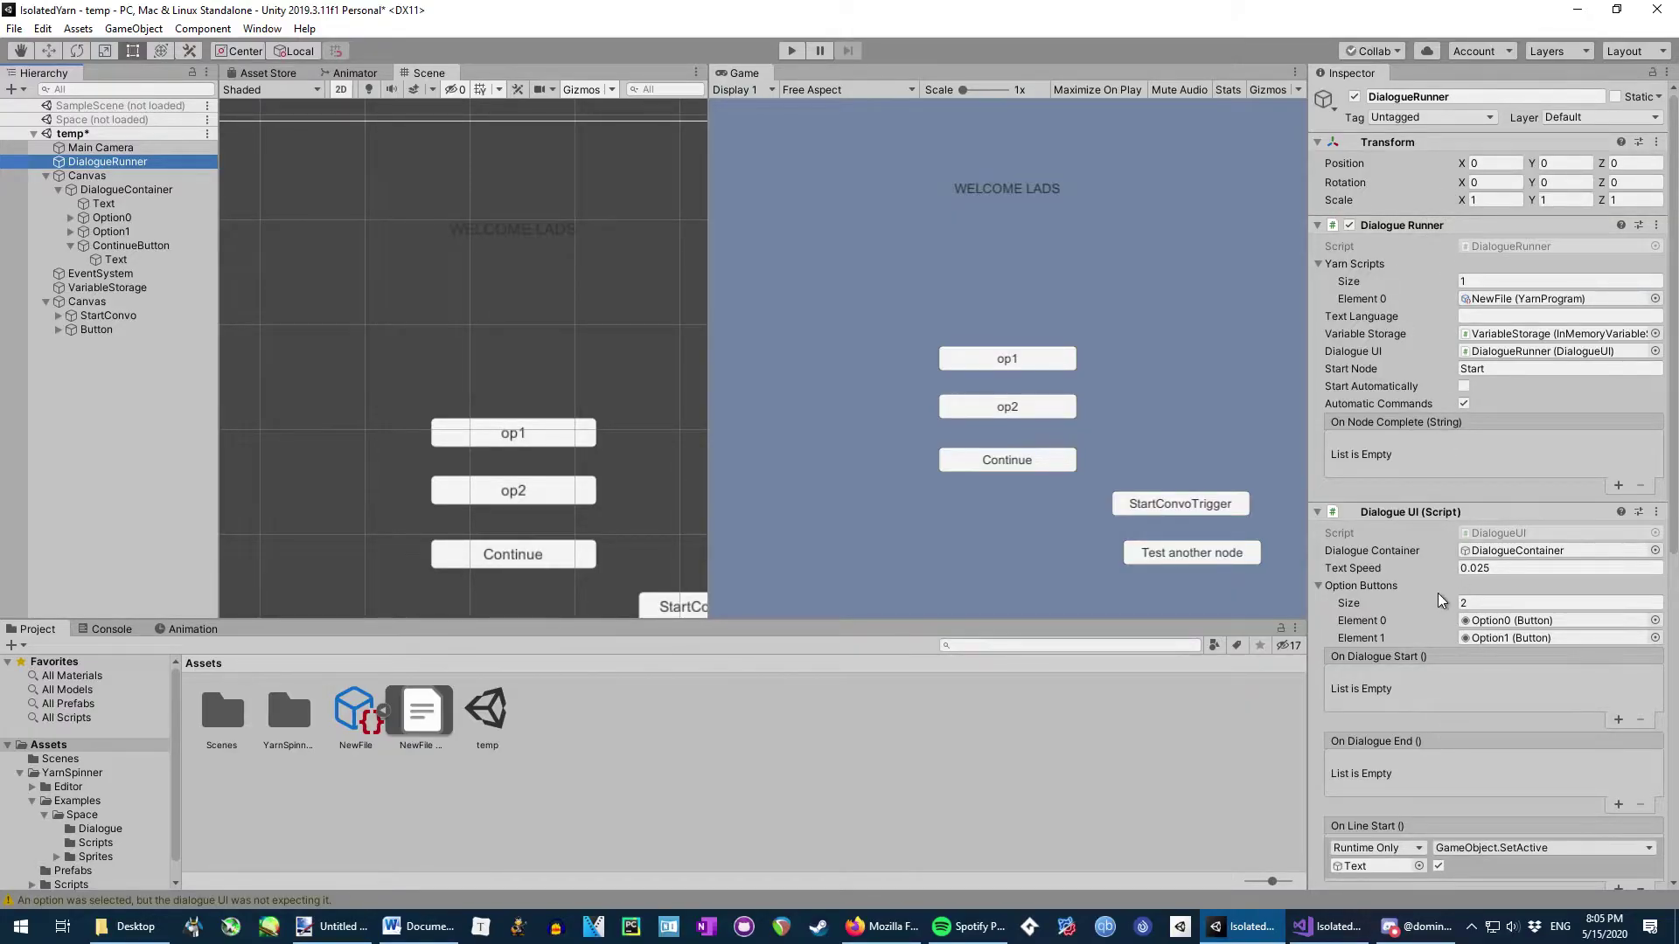
{"action": "scroll", "coordinate": [1441, 600], "scroll_direction": "down", "scroll_amount": 3}
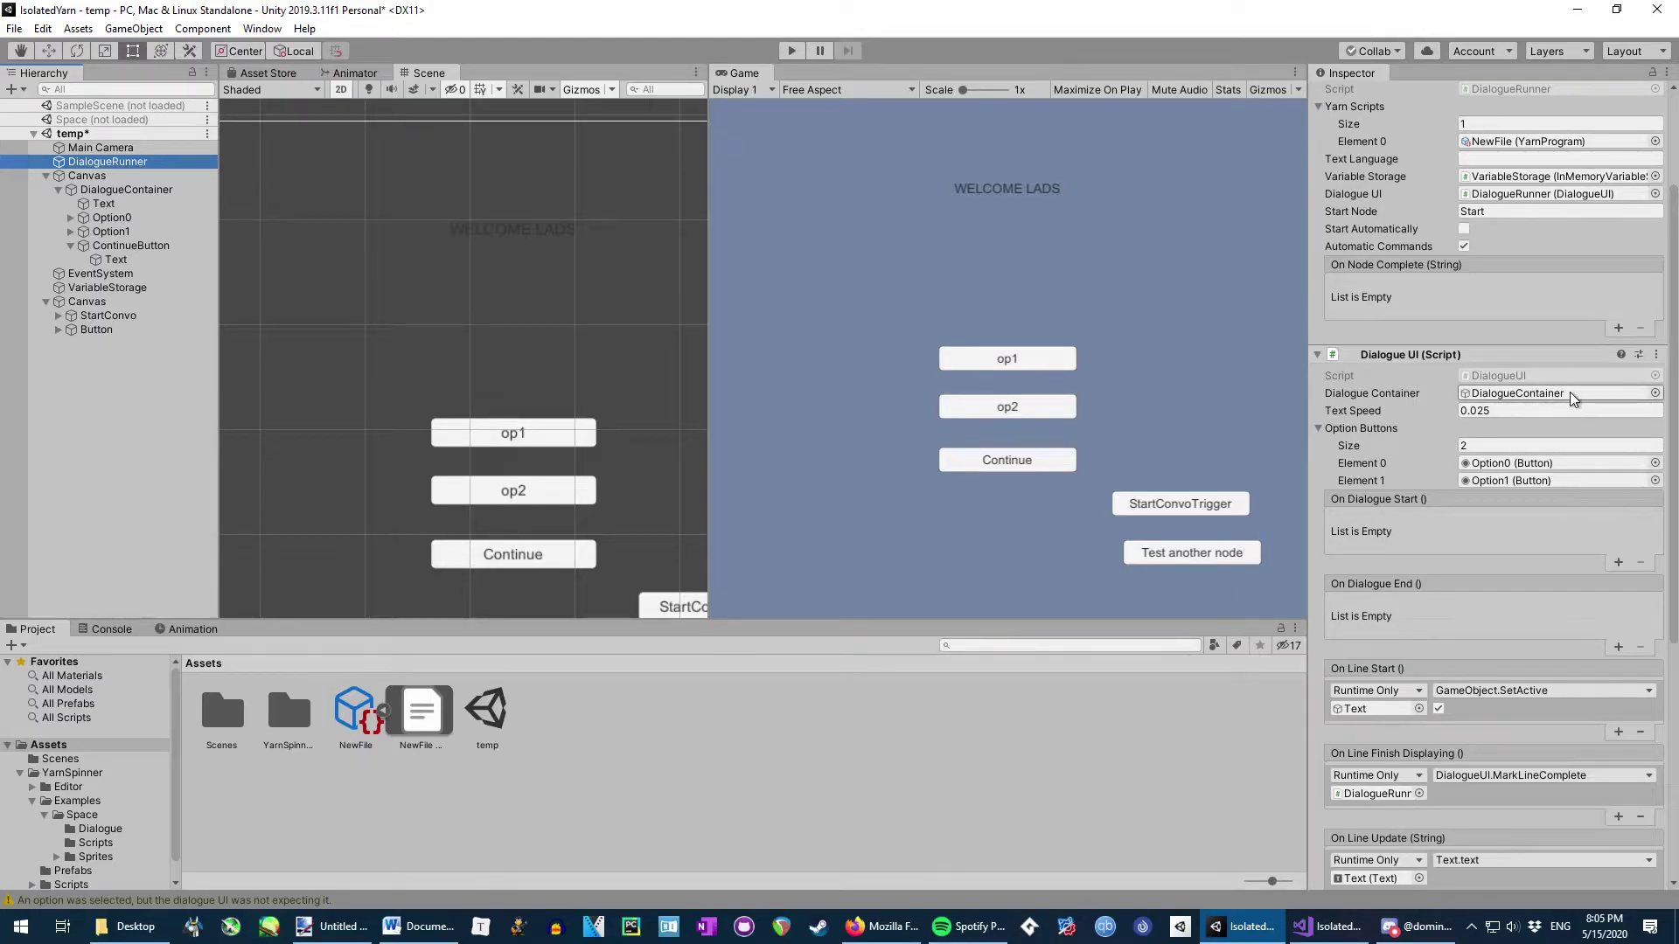
Inspect DialogueContainer and Canvas with all option buttons in view, then recheck DialogueRunner's references
{"action": "left_click", "coordinate": [121, 192]}
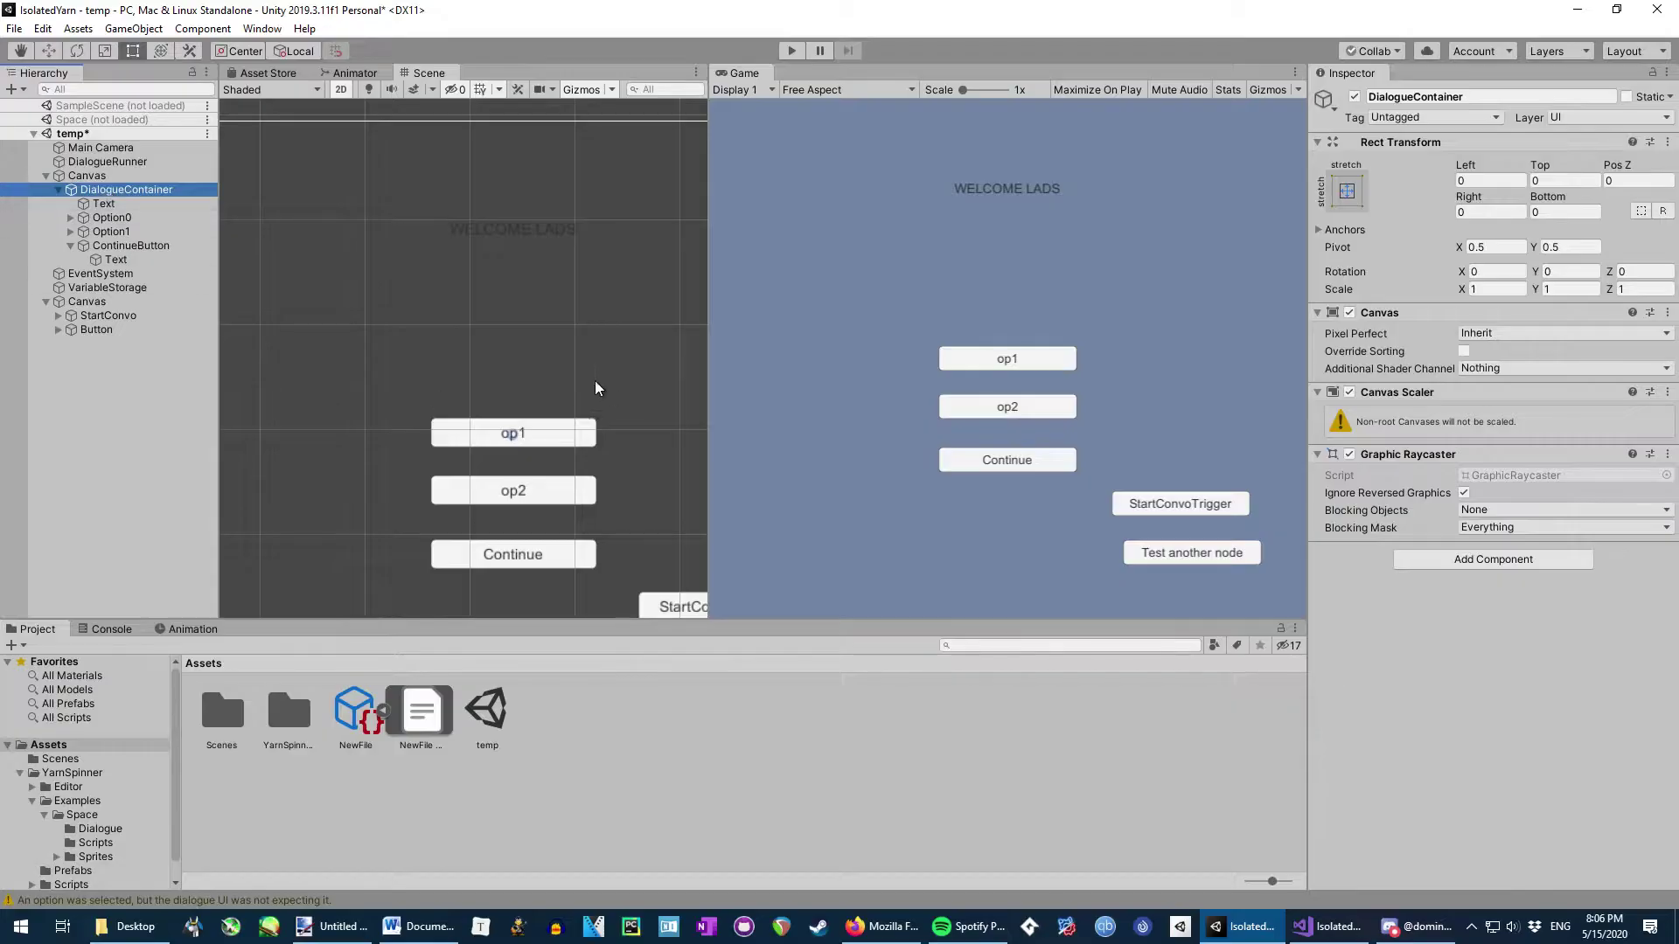
{"action": "scroll", "coordinate": [592, 382], "scroll_direction": "down", "scroll_amount": 3}
{"action": "left_click_drag", "start_coordinate": [617, 381], "coordinate": [511, 252]}
{"action": "scroll", "coordinate": [532, 298], "scroll_direction": "down", "scroll_amount": 1}
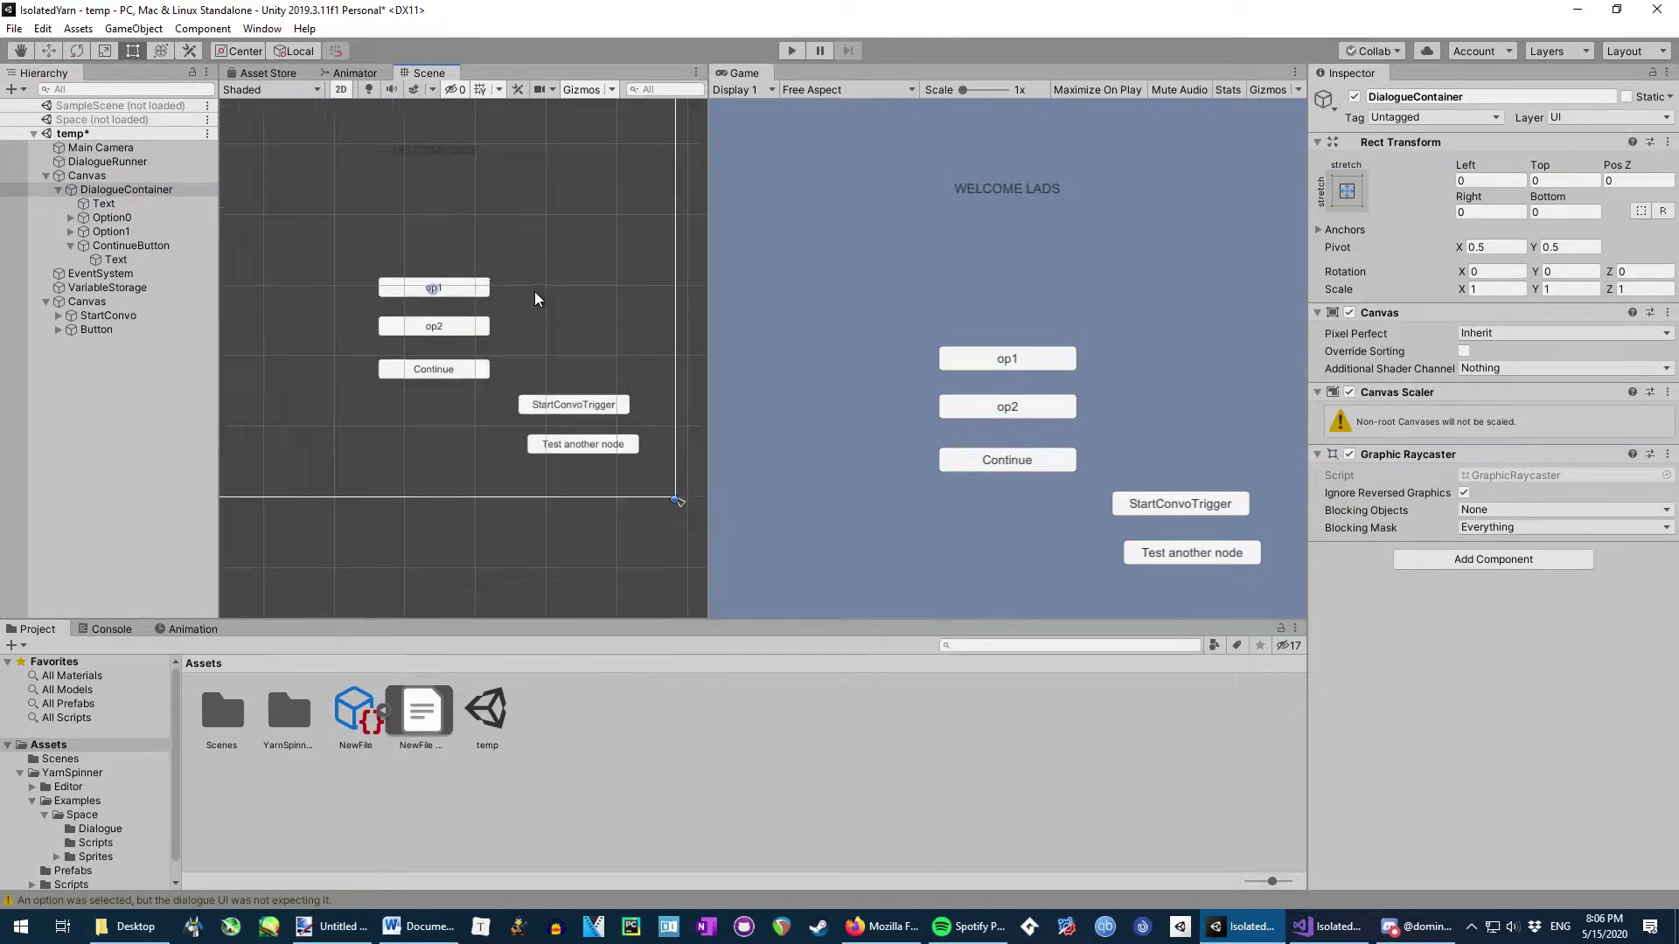
{"action": "left_click", "coordinate": [125, 178]}
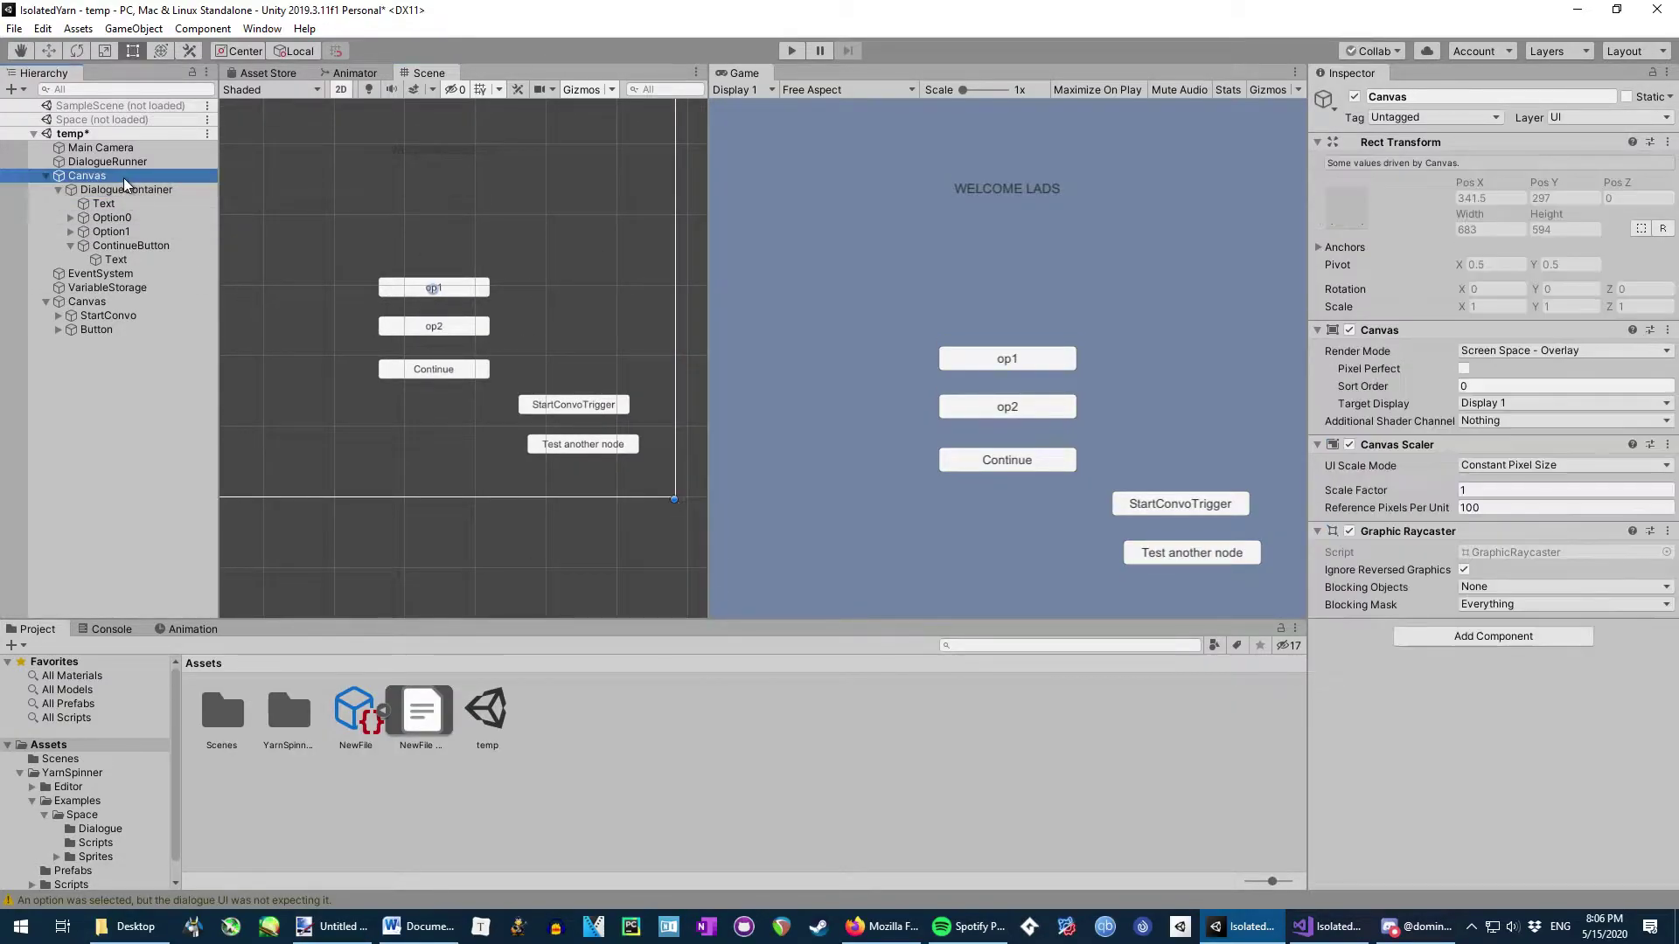
{"action": "left_click", "coordinate": [132, 188]}
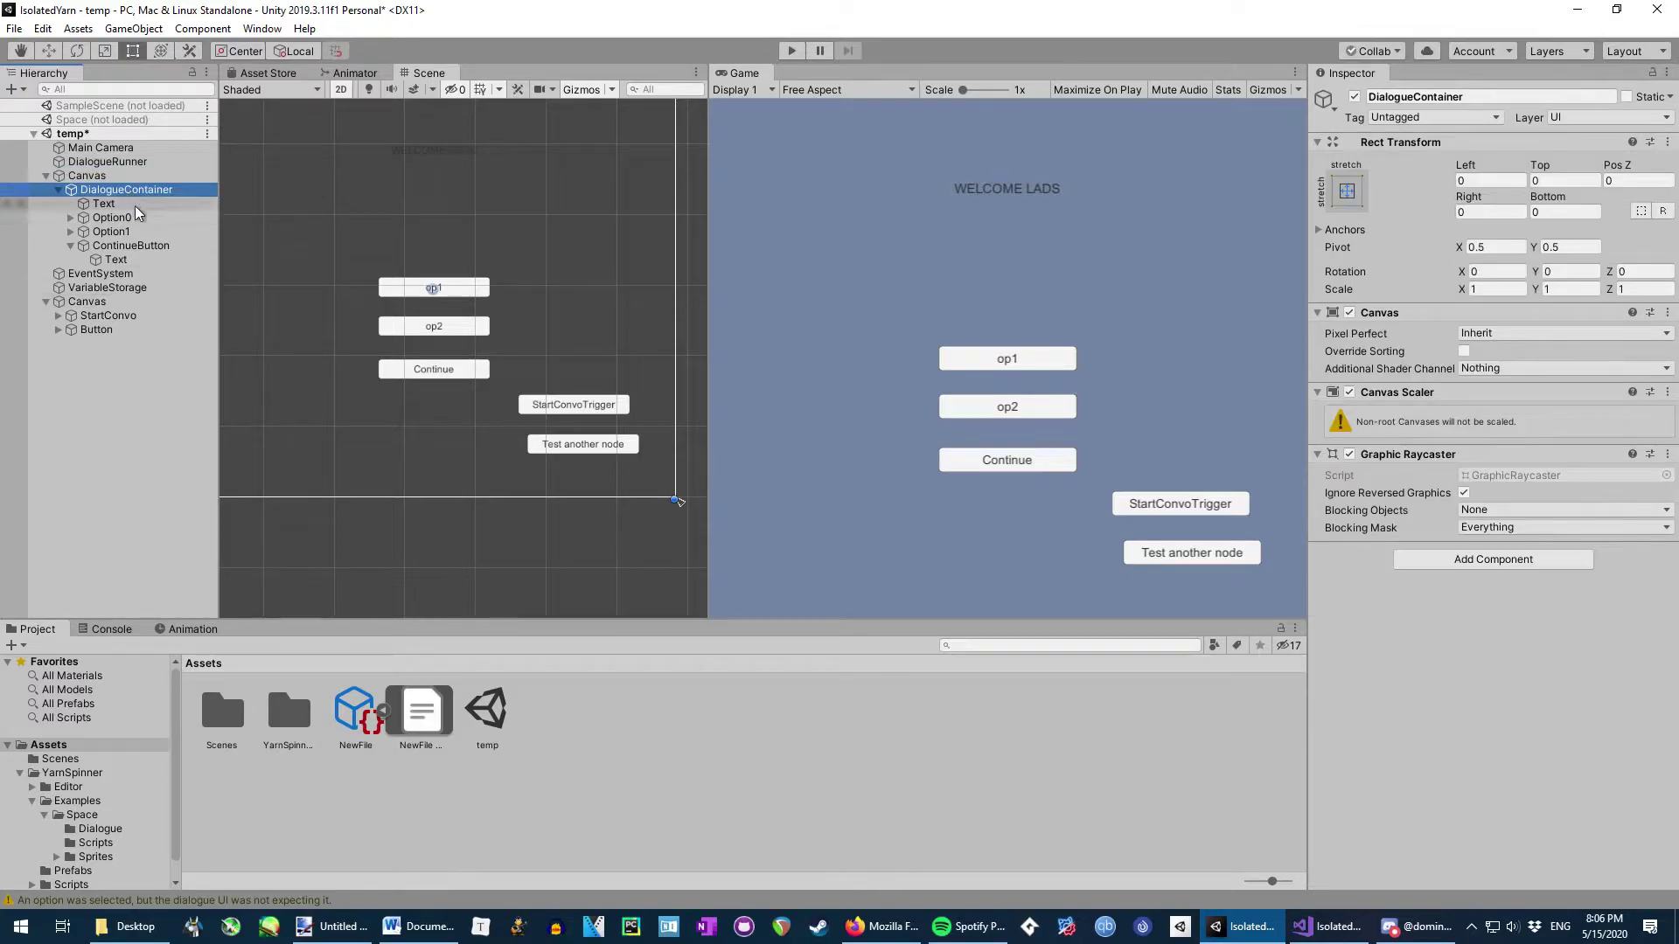
{"action": "left_click", "coordinate": [144, 162]}
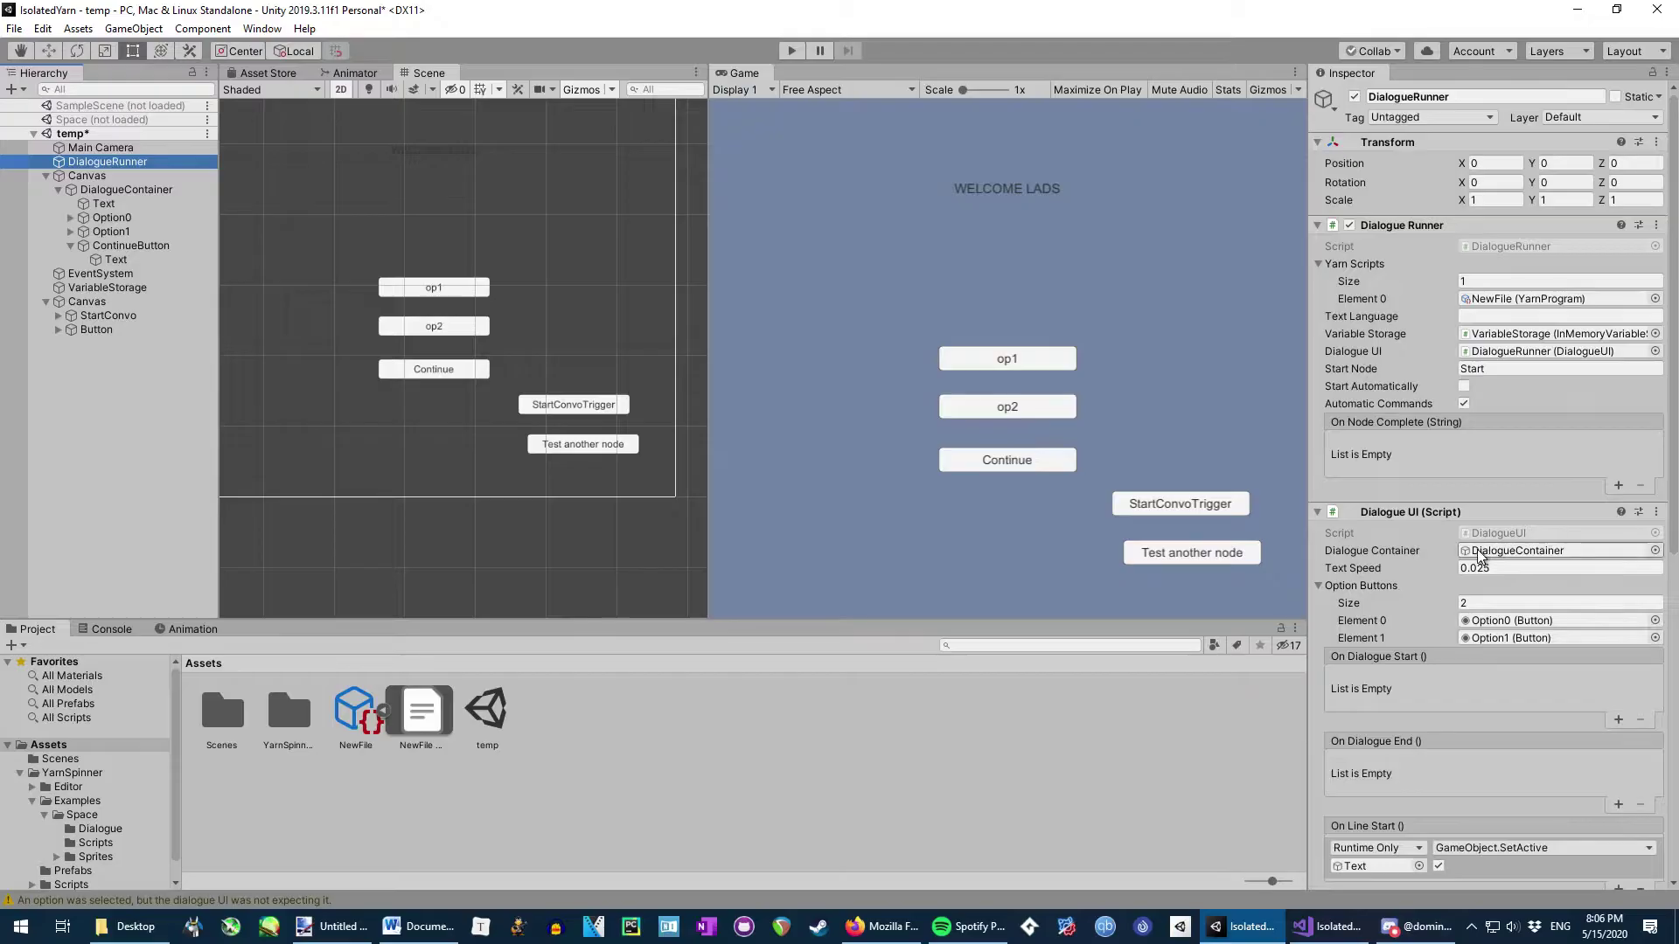
{"action": "scroll", "coordinate": [1498, 556], "scroll_direction": "down", "scroll_amount": 5}
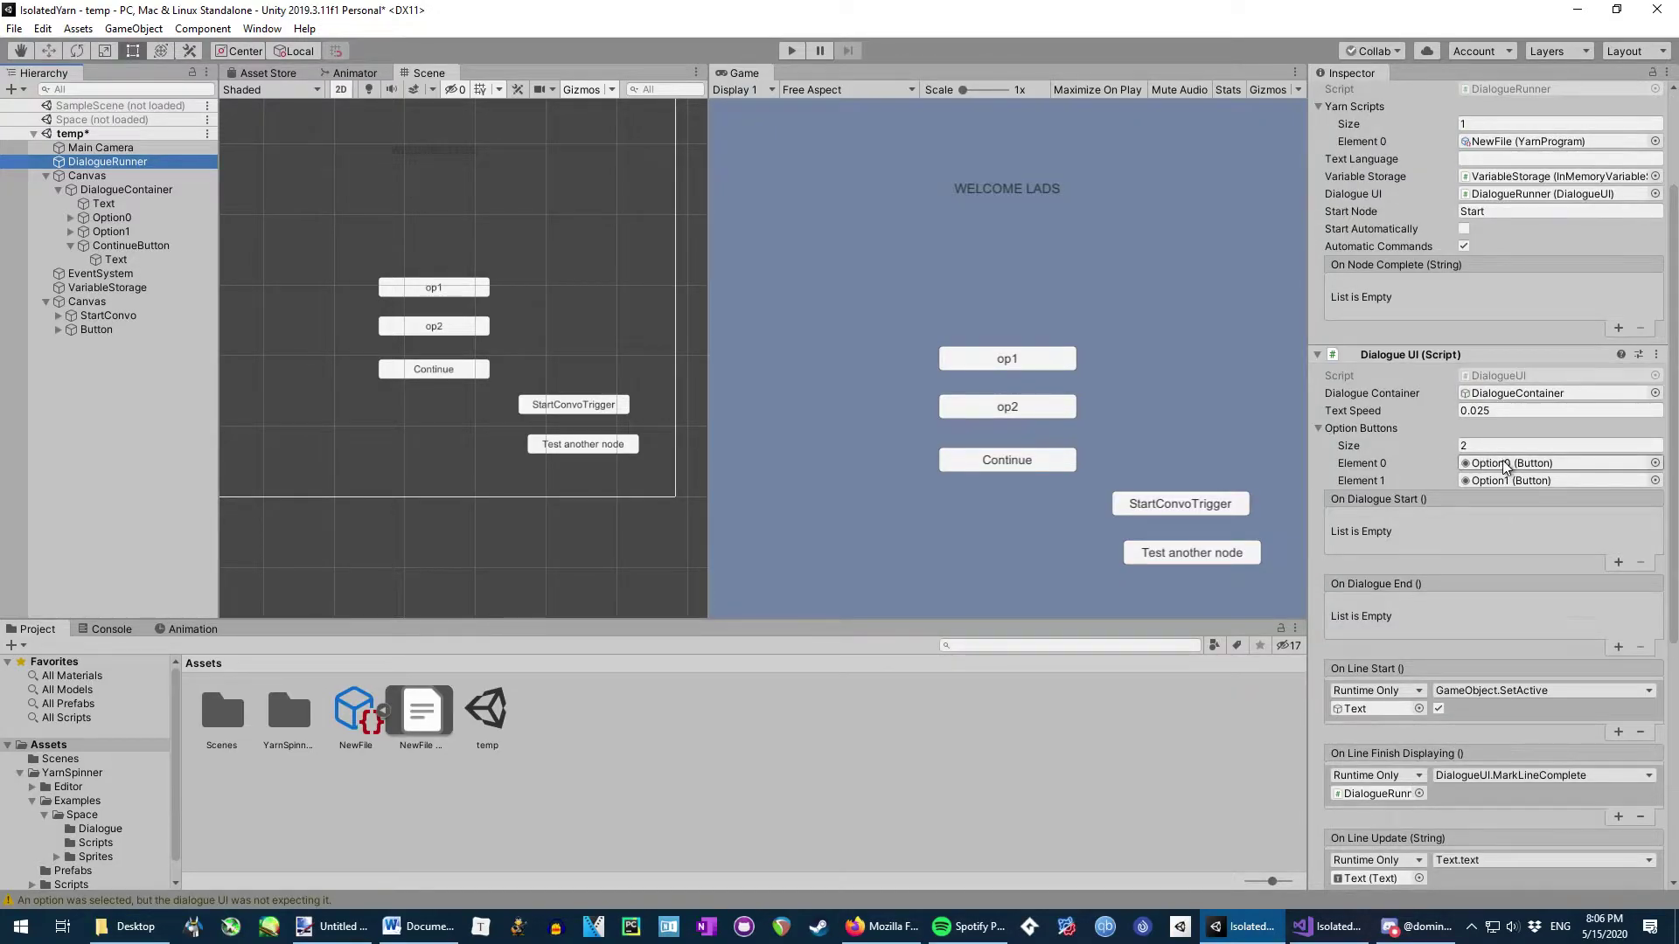
Set Option0's On Click option index to 0 and compare it with Option1's event
{"action": "left_click", "coordinate": [153, 220]}
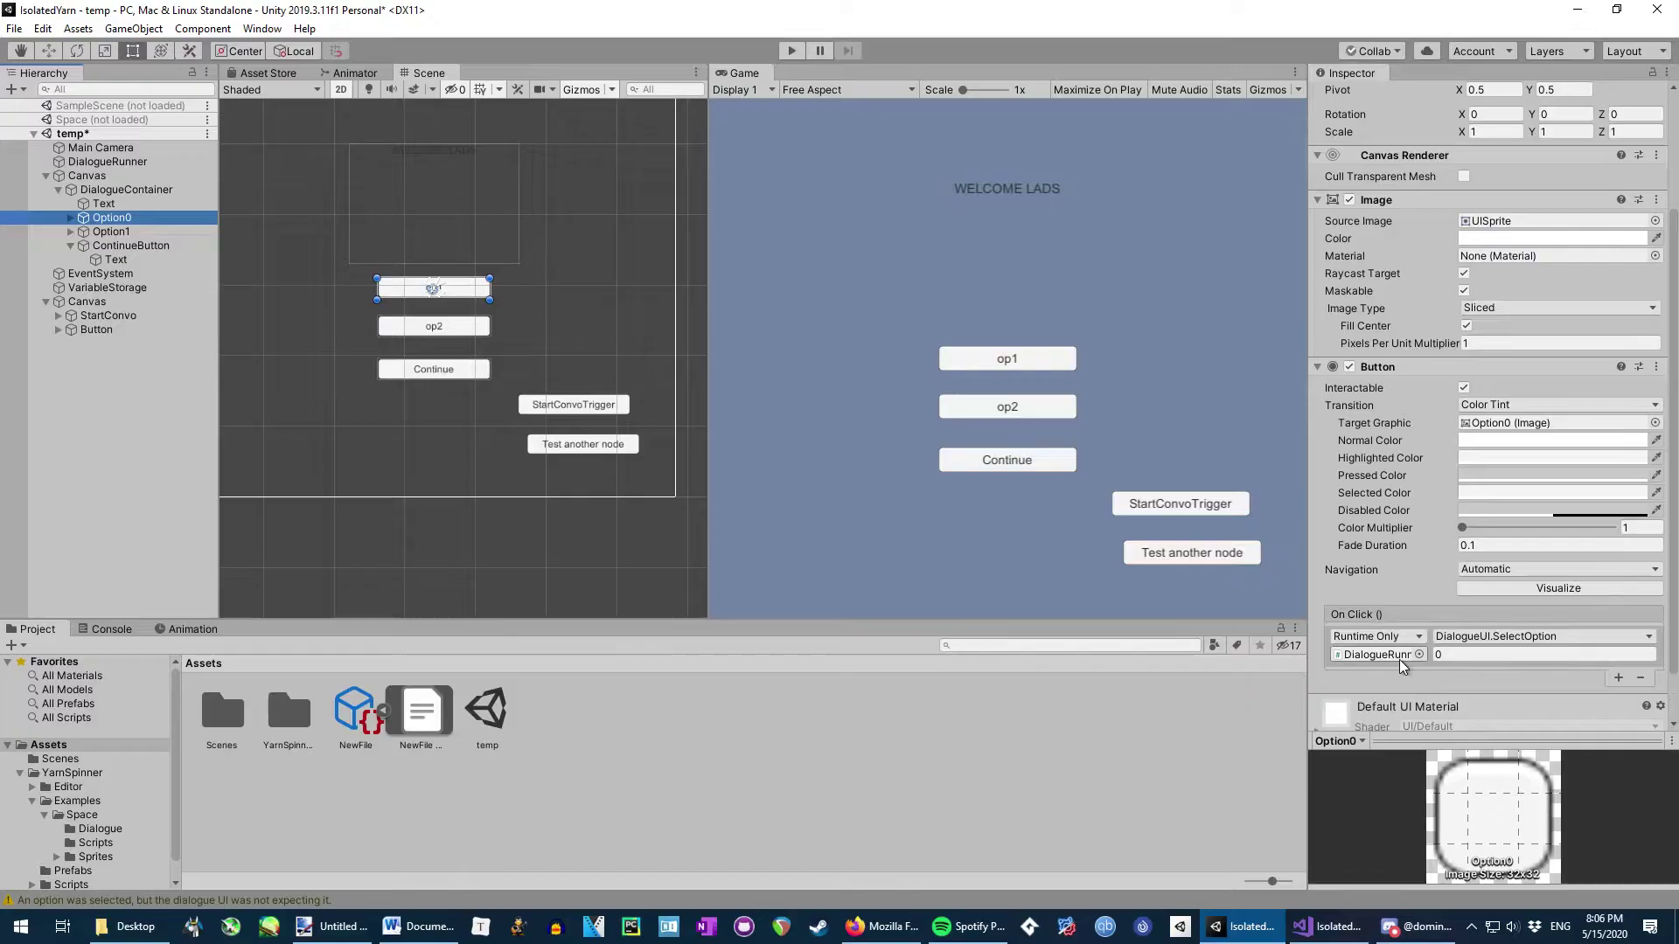
{"action": "left_click", "coordinate": [1460, 654]}
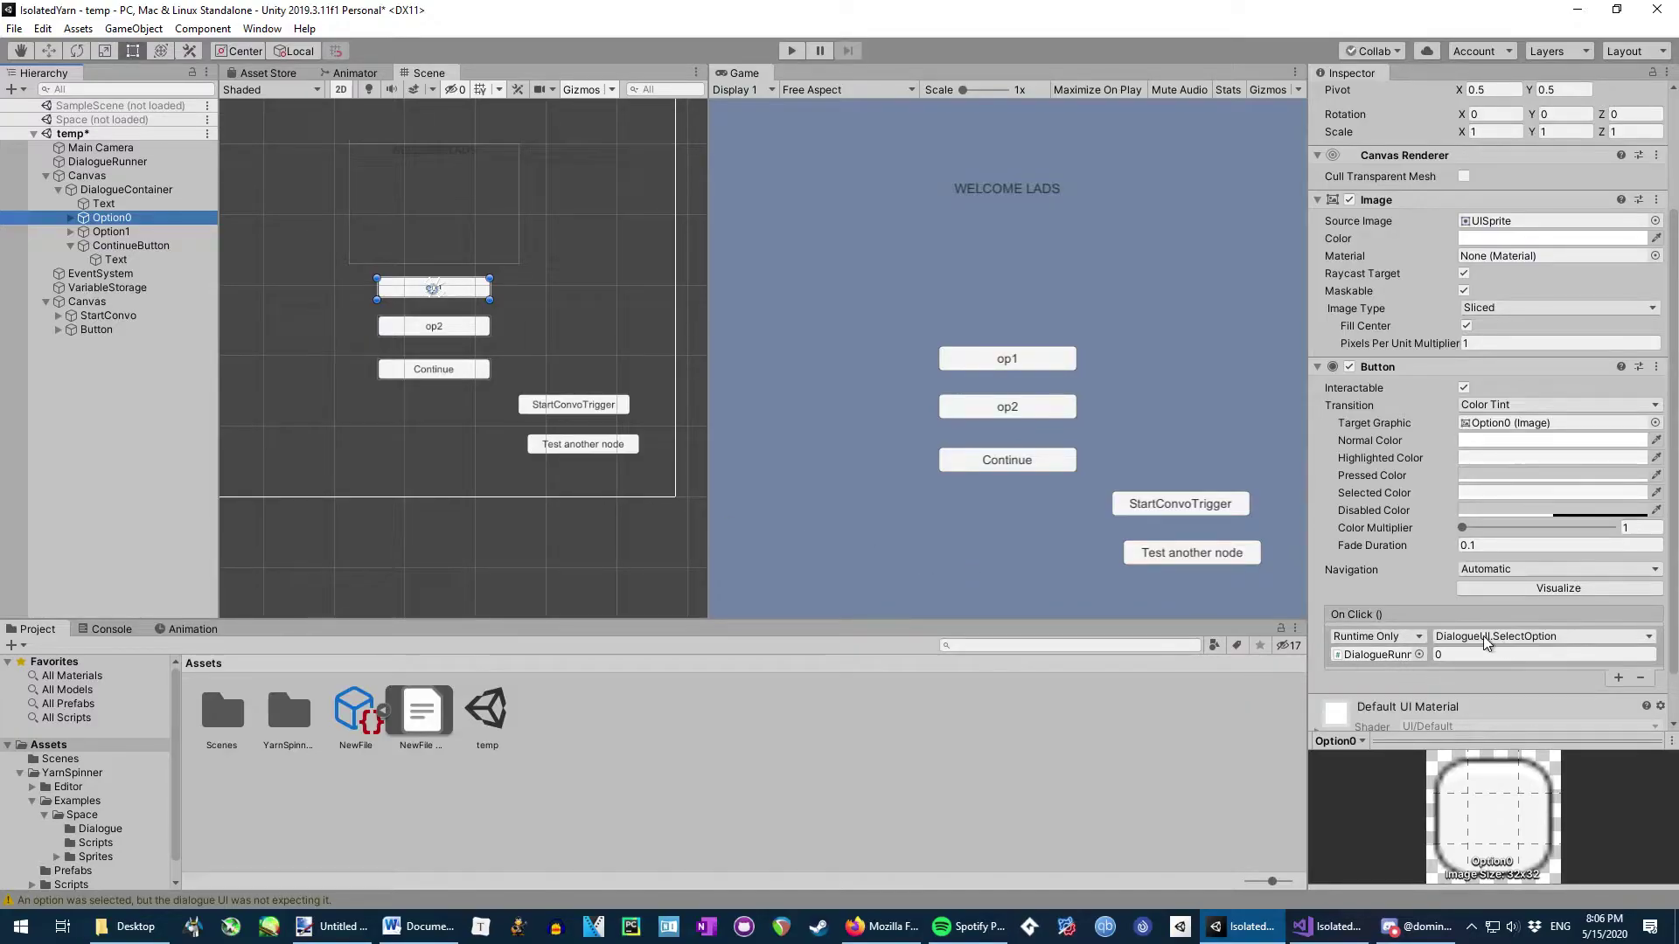
{"action": "left_click", "coordinate": [1487, 654]}
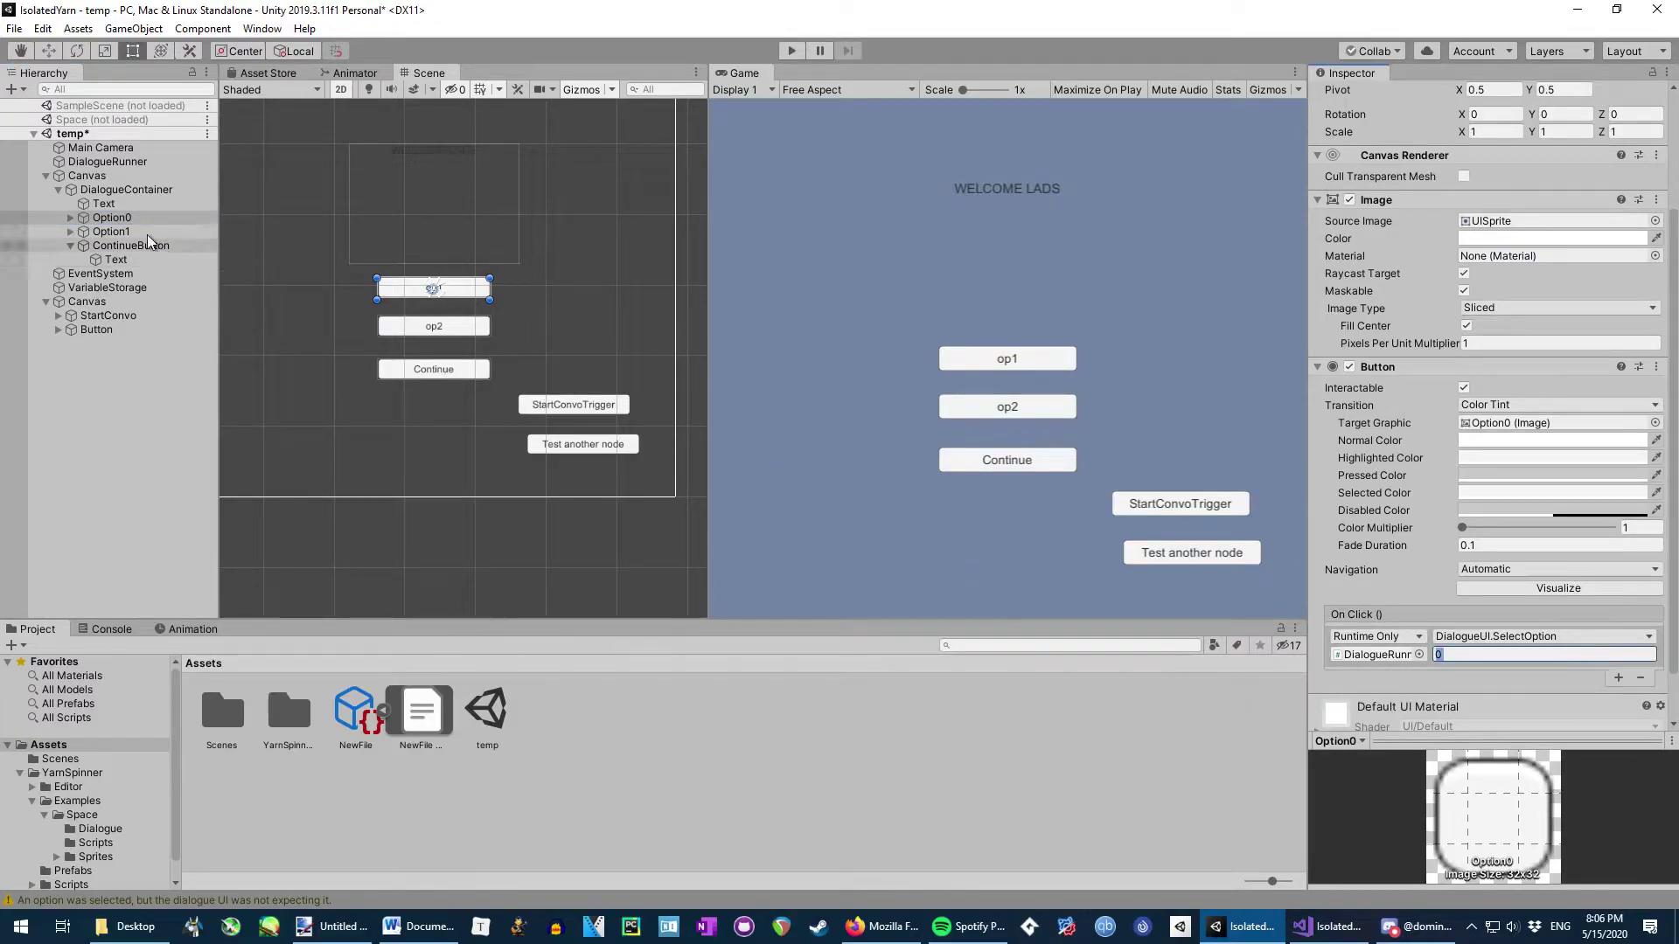
{"action": "left_click", "coordinate": [112, 231]}
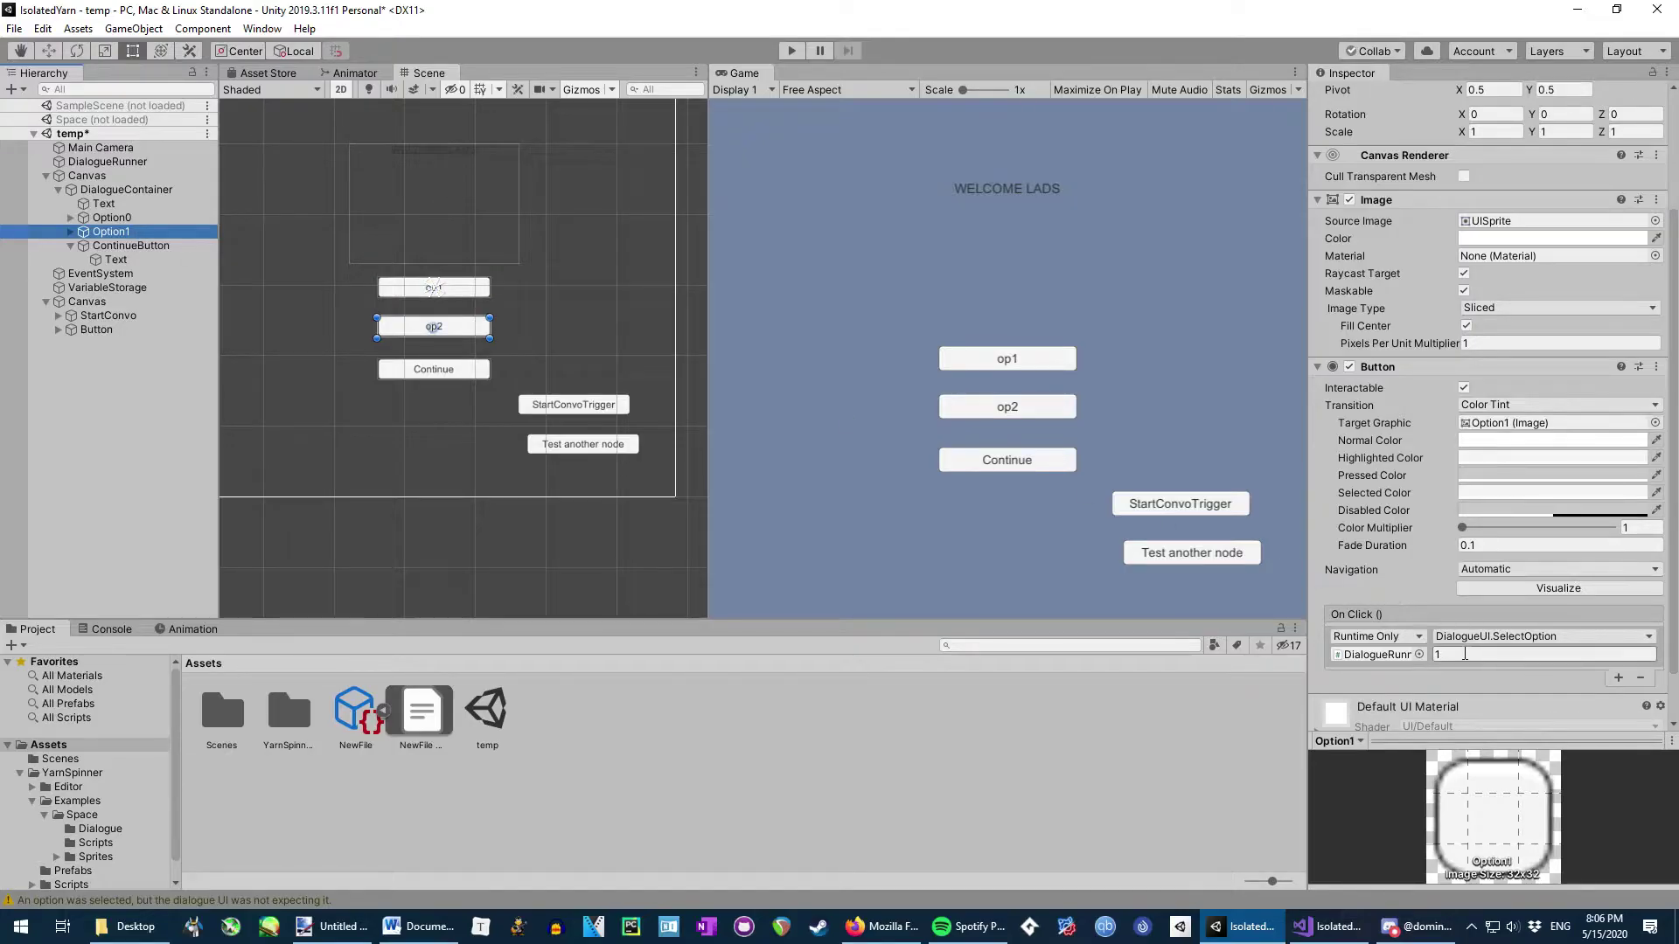
{"action": "left_click", "coordinate": [1465, 654]}
{"action": "left_click", "coordinate": [108, 162]}
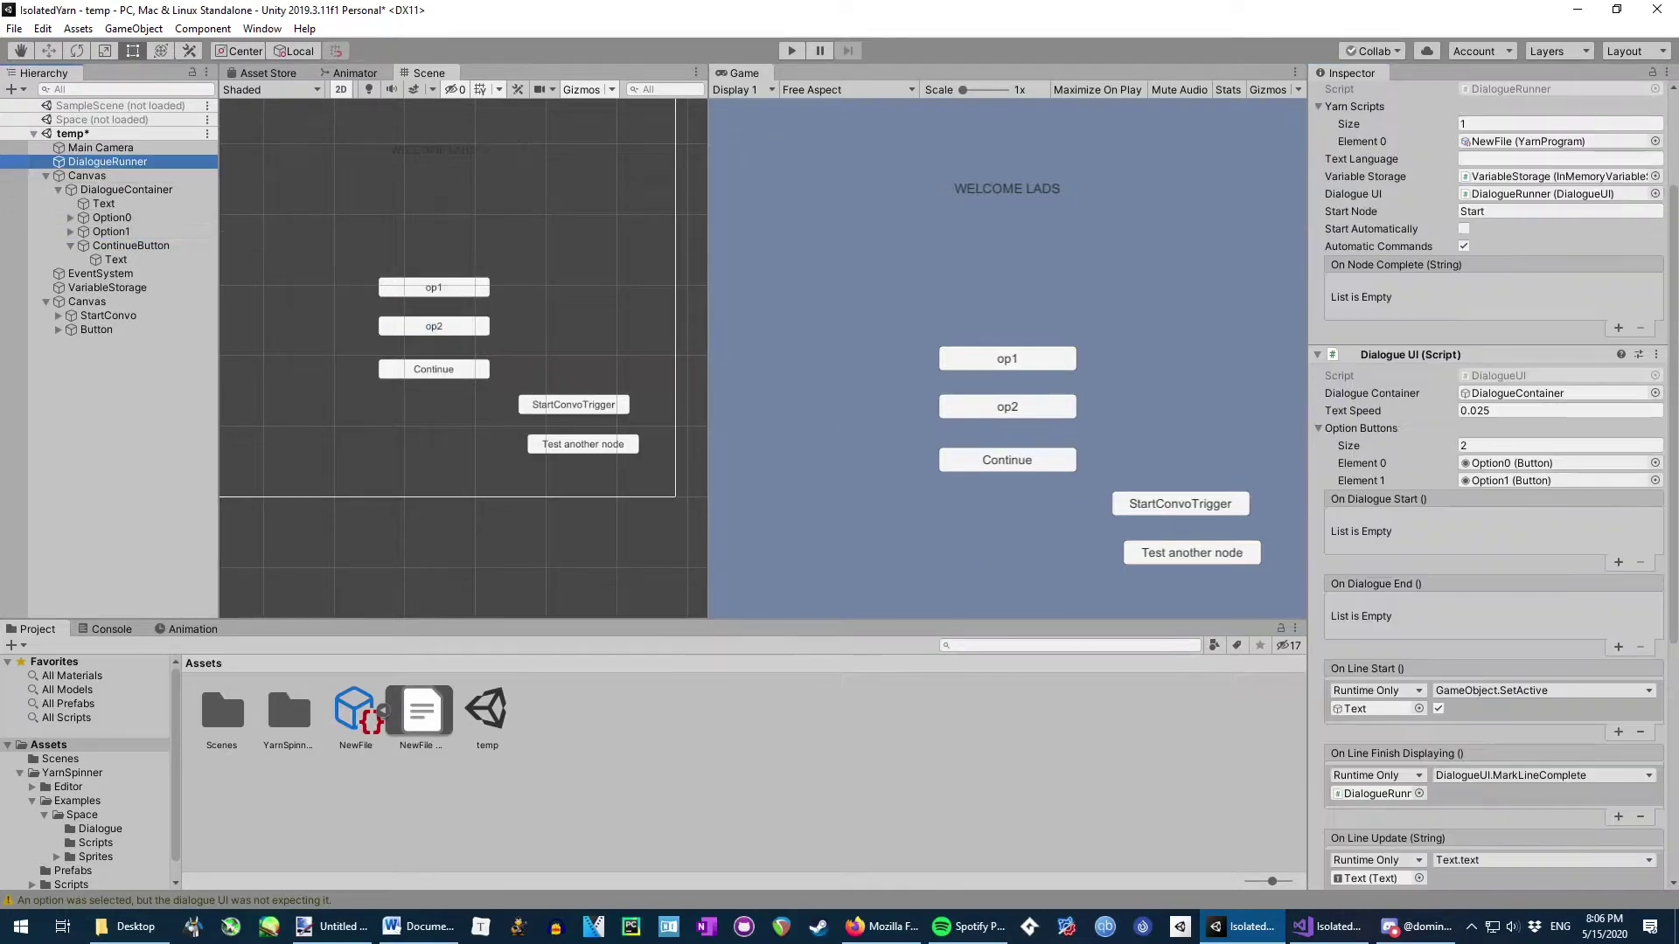
Keep DialogueUI.SelectOption as Option0's On Click function targeting the DialogueRunner
{"action": "left_click", "coordinate": [158, 221]}
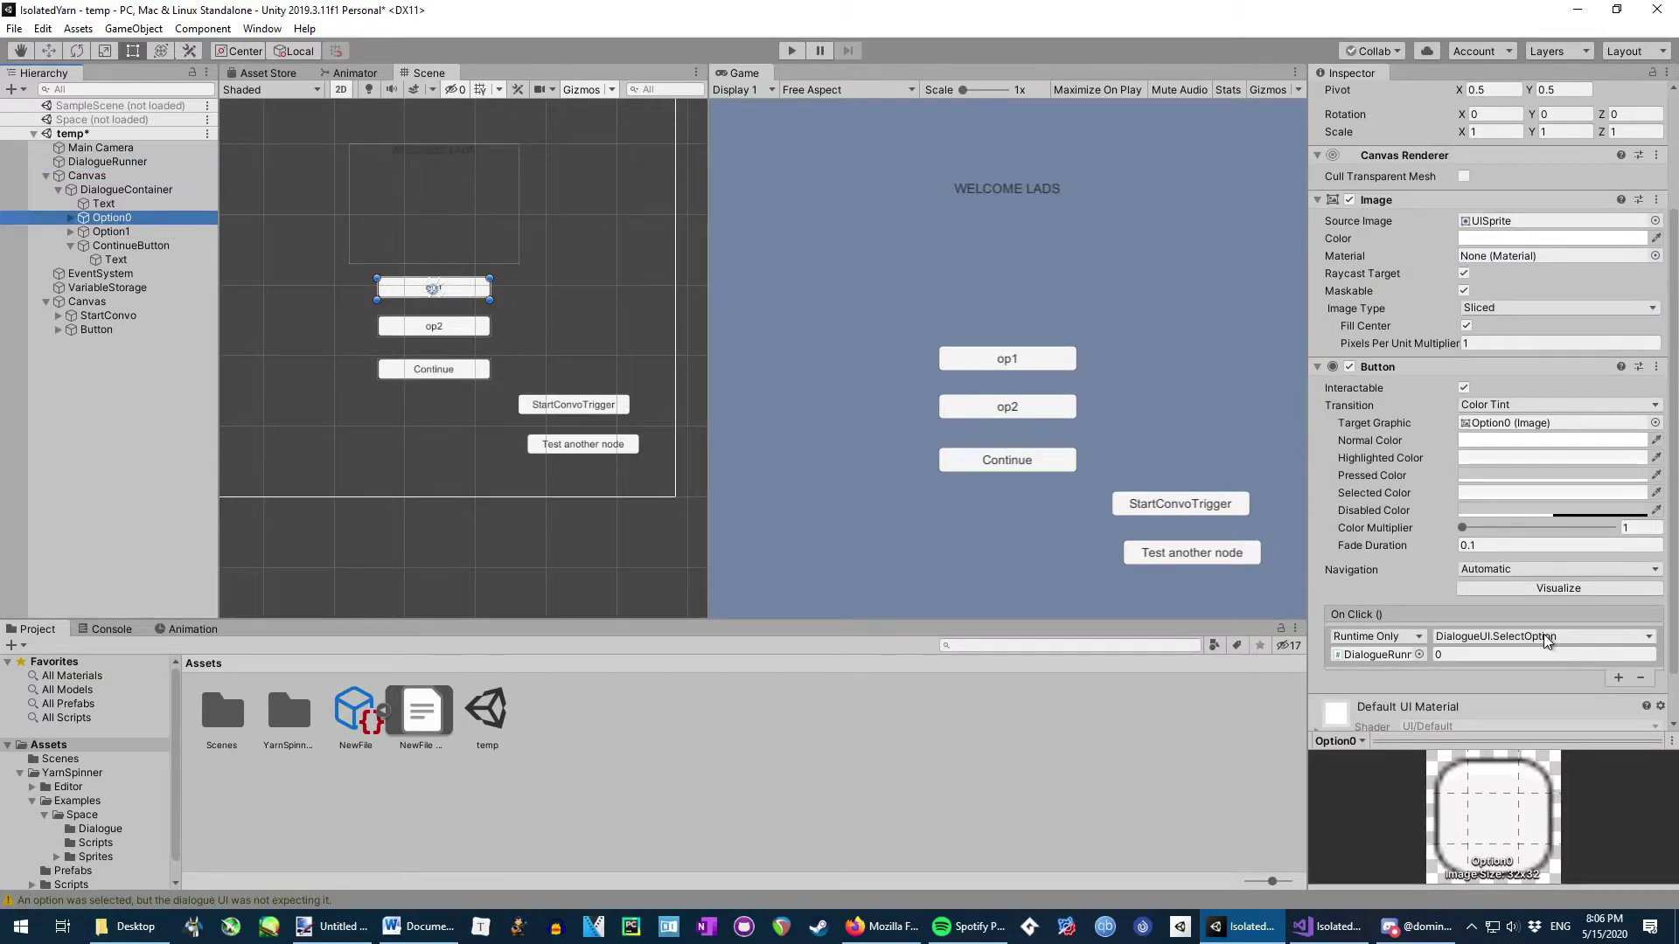
{"action": "left_click", "coordinate": [1546, 638]}
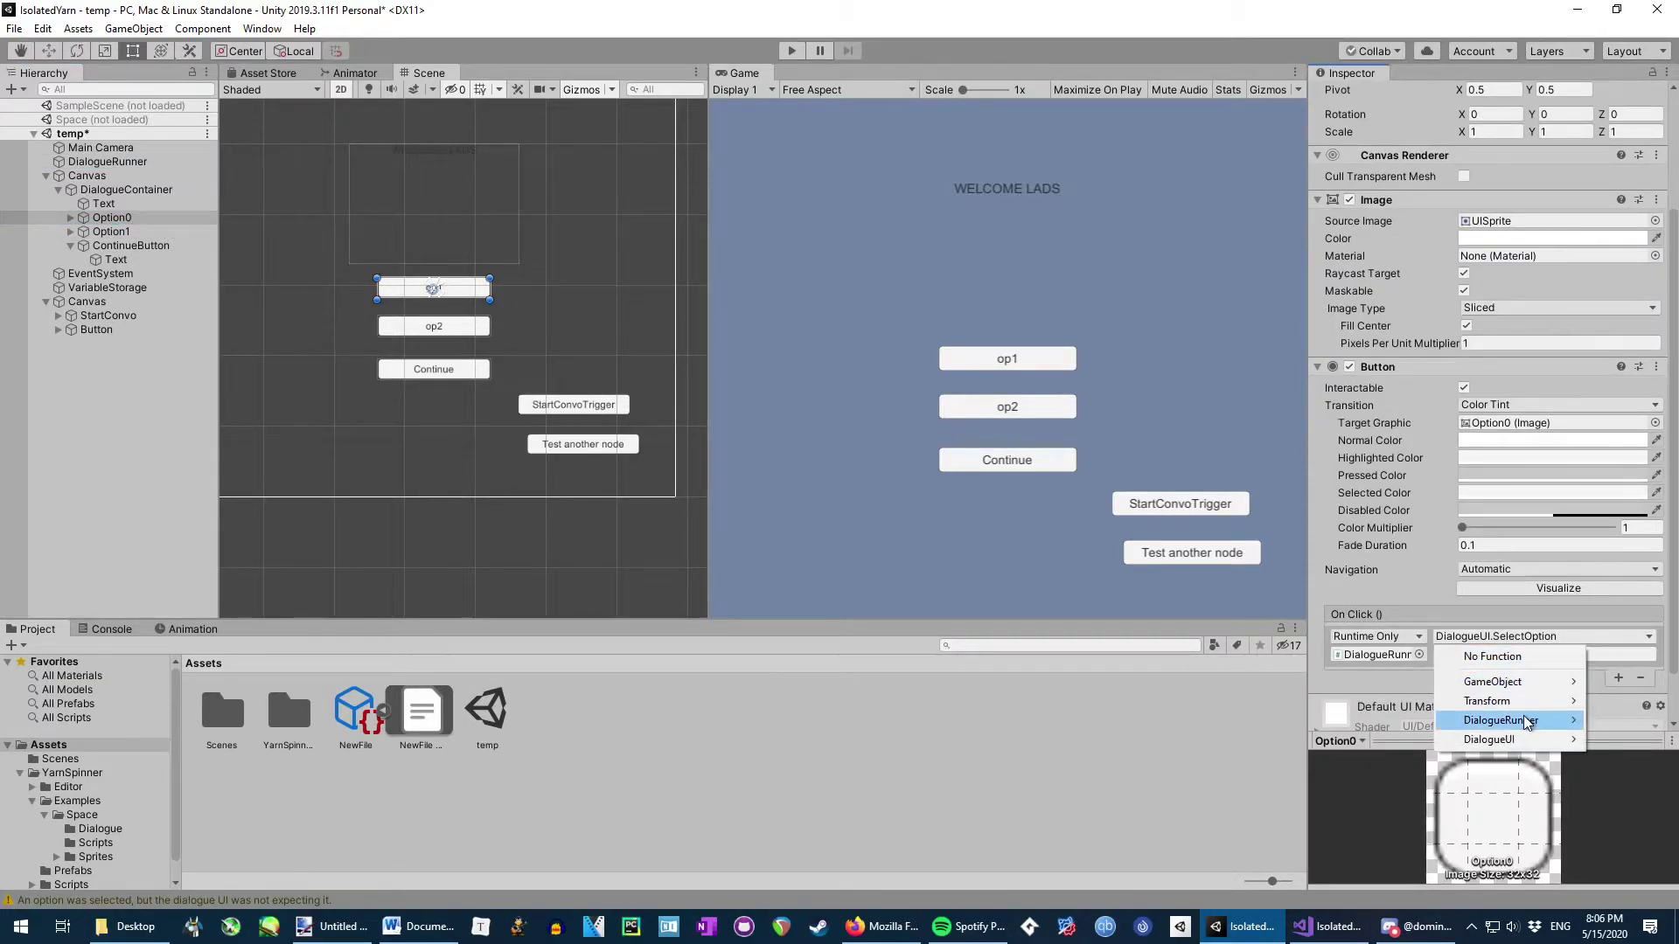
{"action": "mouse_move", "coordinate": [1526, 722]}
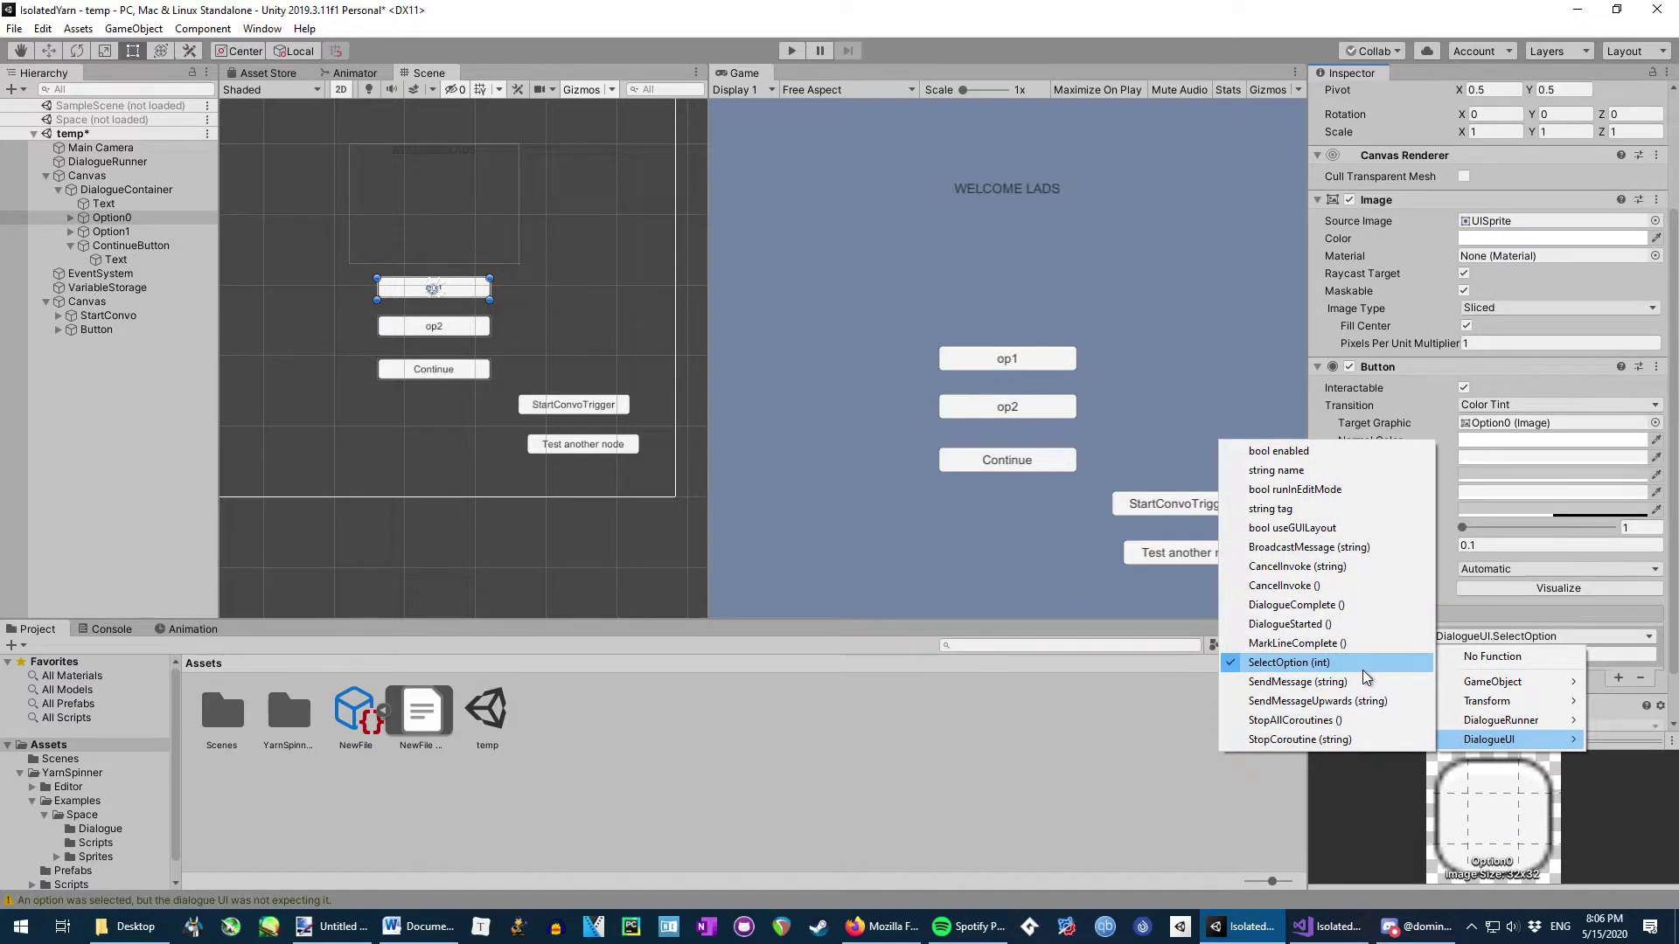
{"action": "left_click", "coordinate": [1585, 622]}
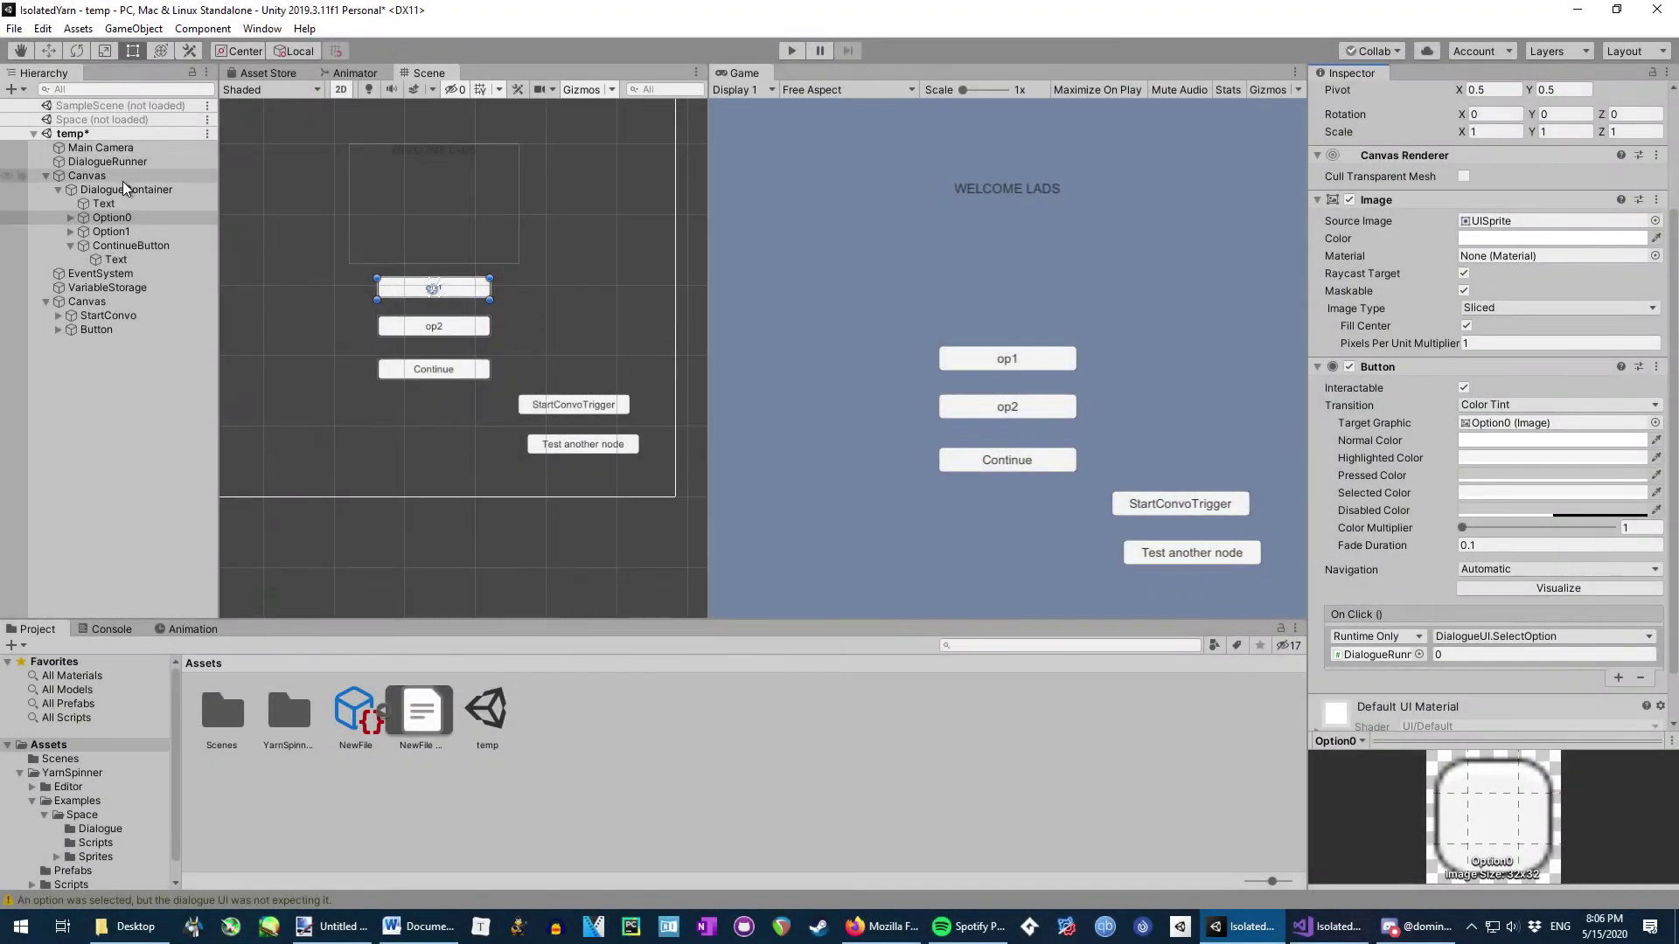
{"action": "left_click", "coordinate": [140, 163]}
{"action": "scroll", "coordinate": [1380, 539], "scroll_direction": "down", "scroll_amount": 5}
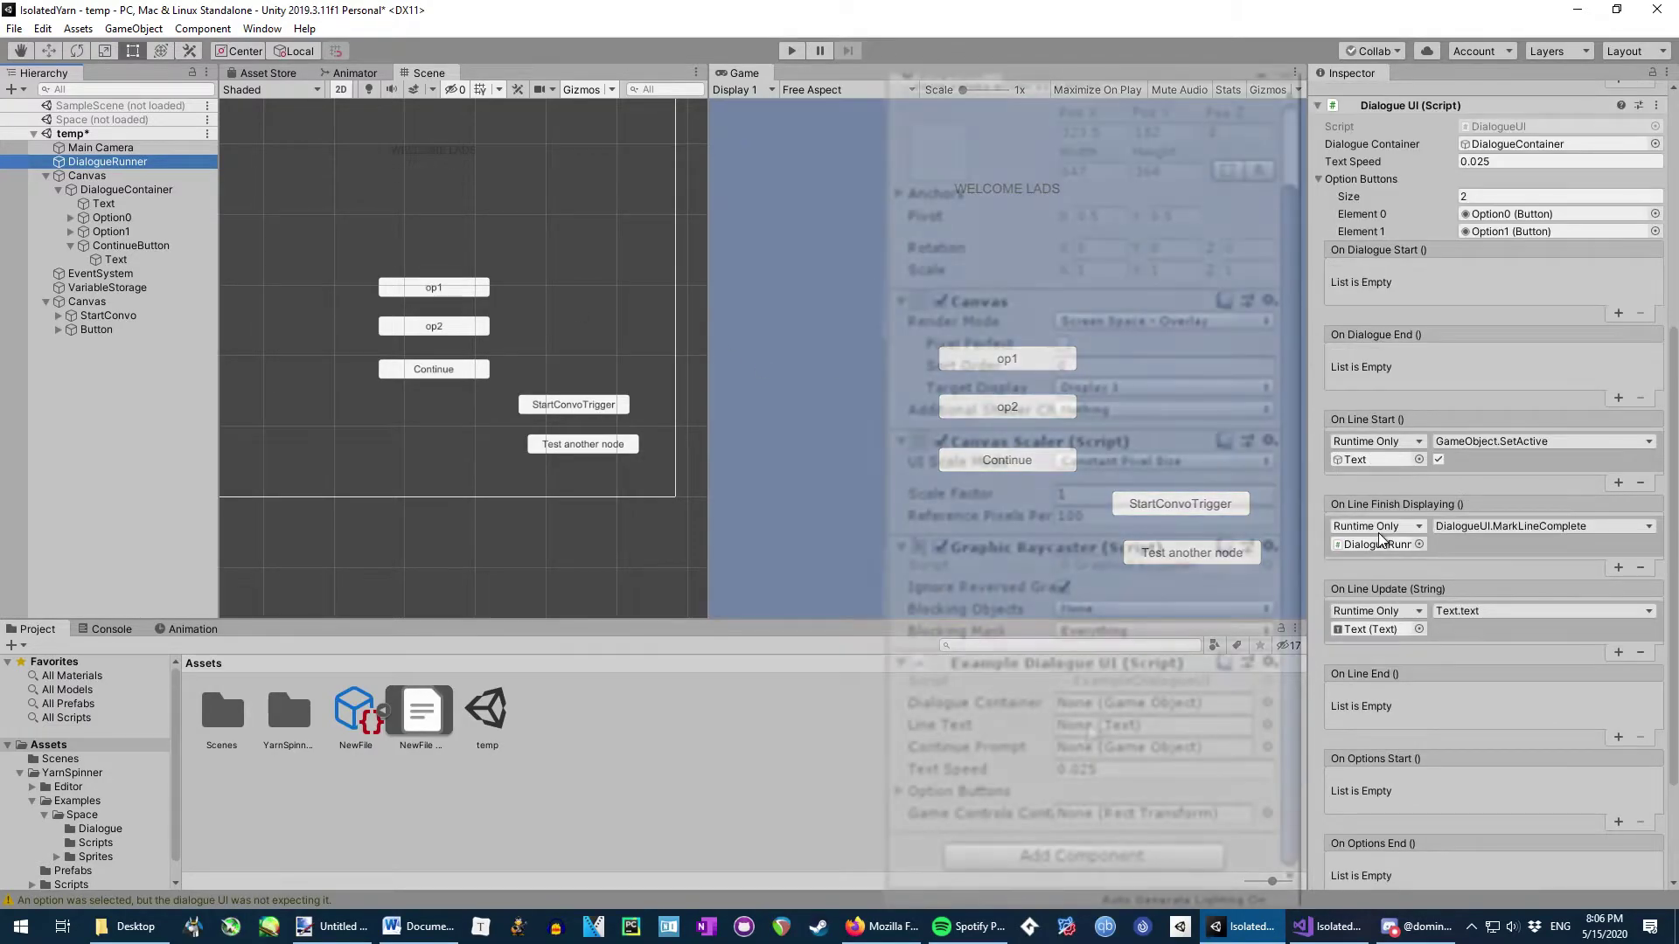
{"action": "scroll", "coordinate": [1379, 540], "scroll_direction": "up", "scroll_amount": 4}
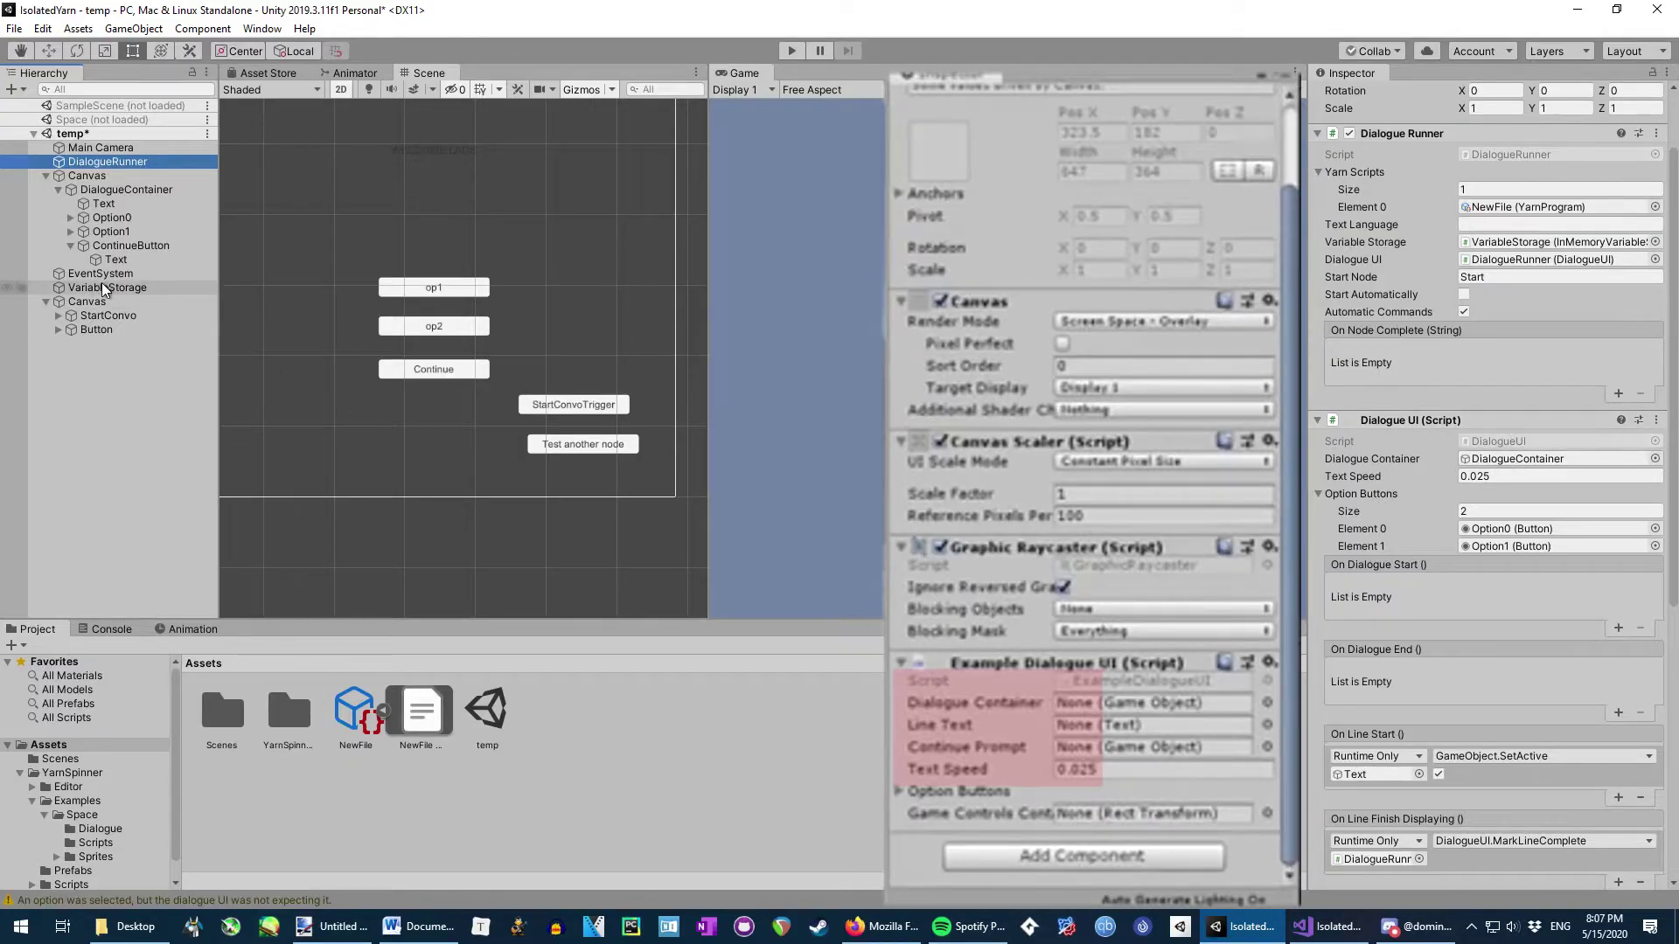
{"action": "left_click", "coordinate": [109, 204]}
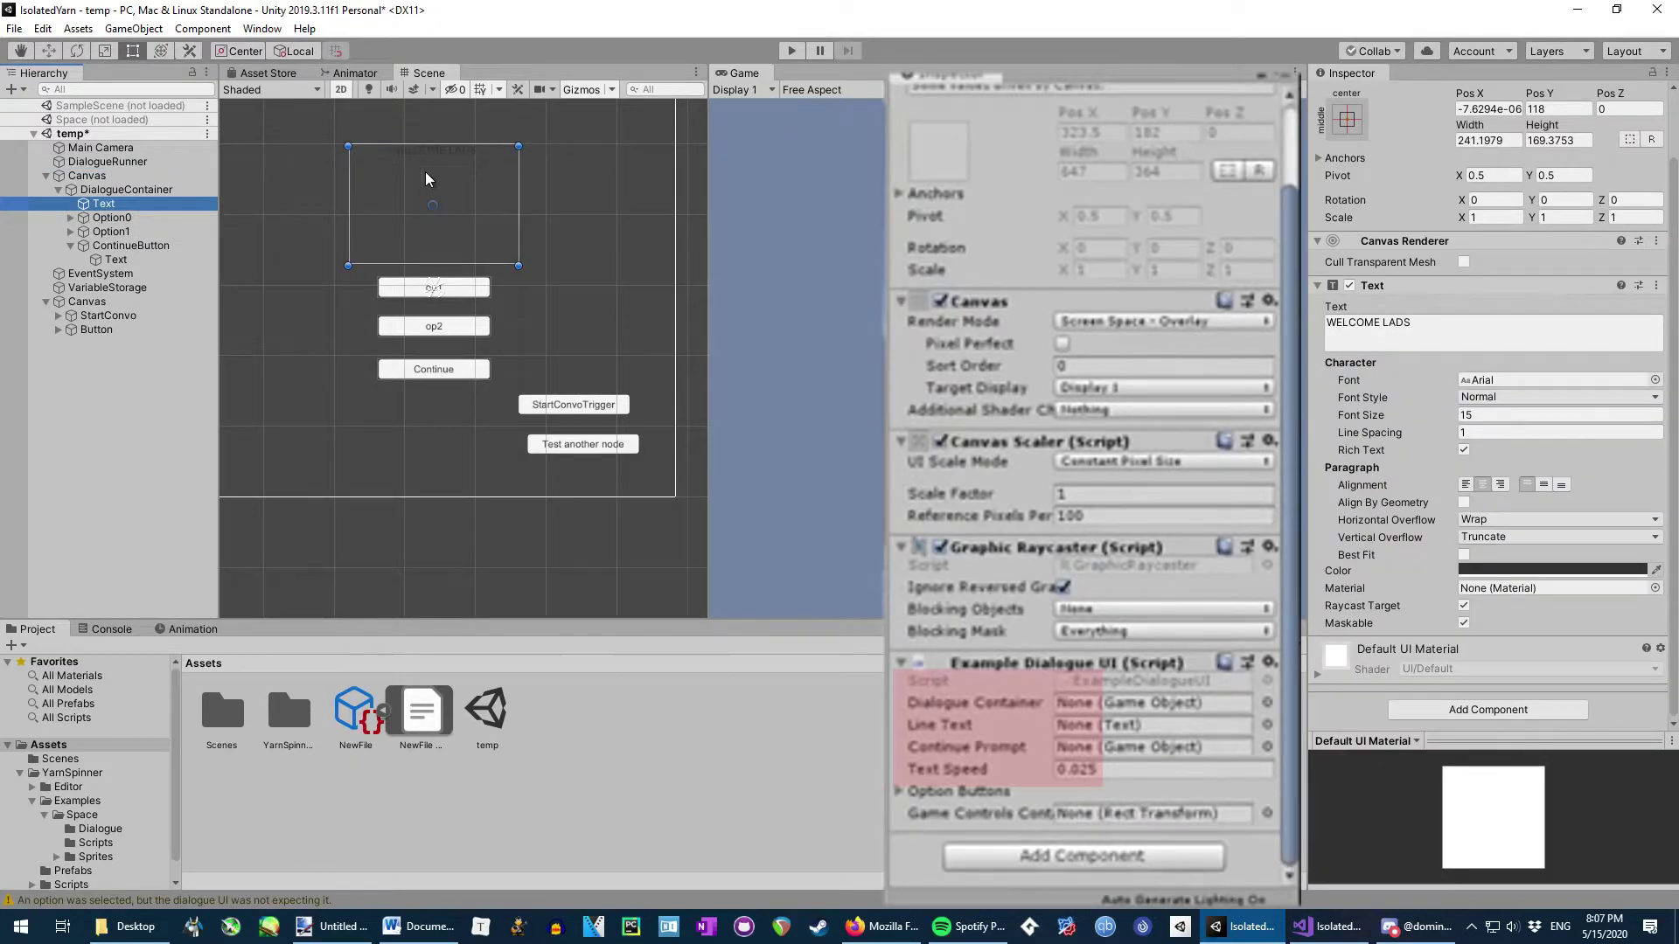
{"action": "scroll", "coordinate": [426, 179], "scroll_direction": "up", "scroll_amount": 3}
{"action": "left_click", "coordinate": [419, 168]}
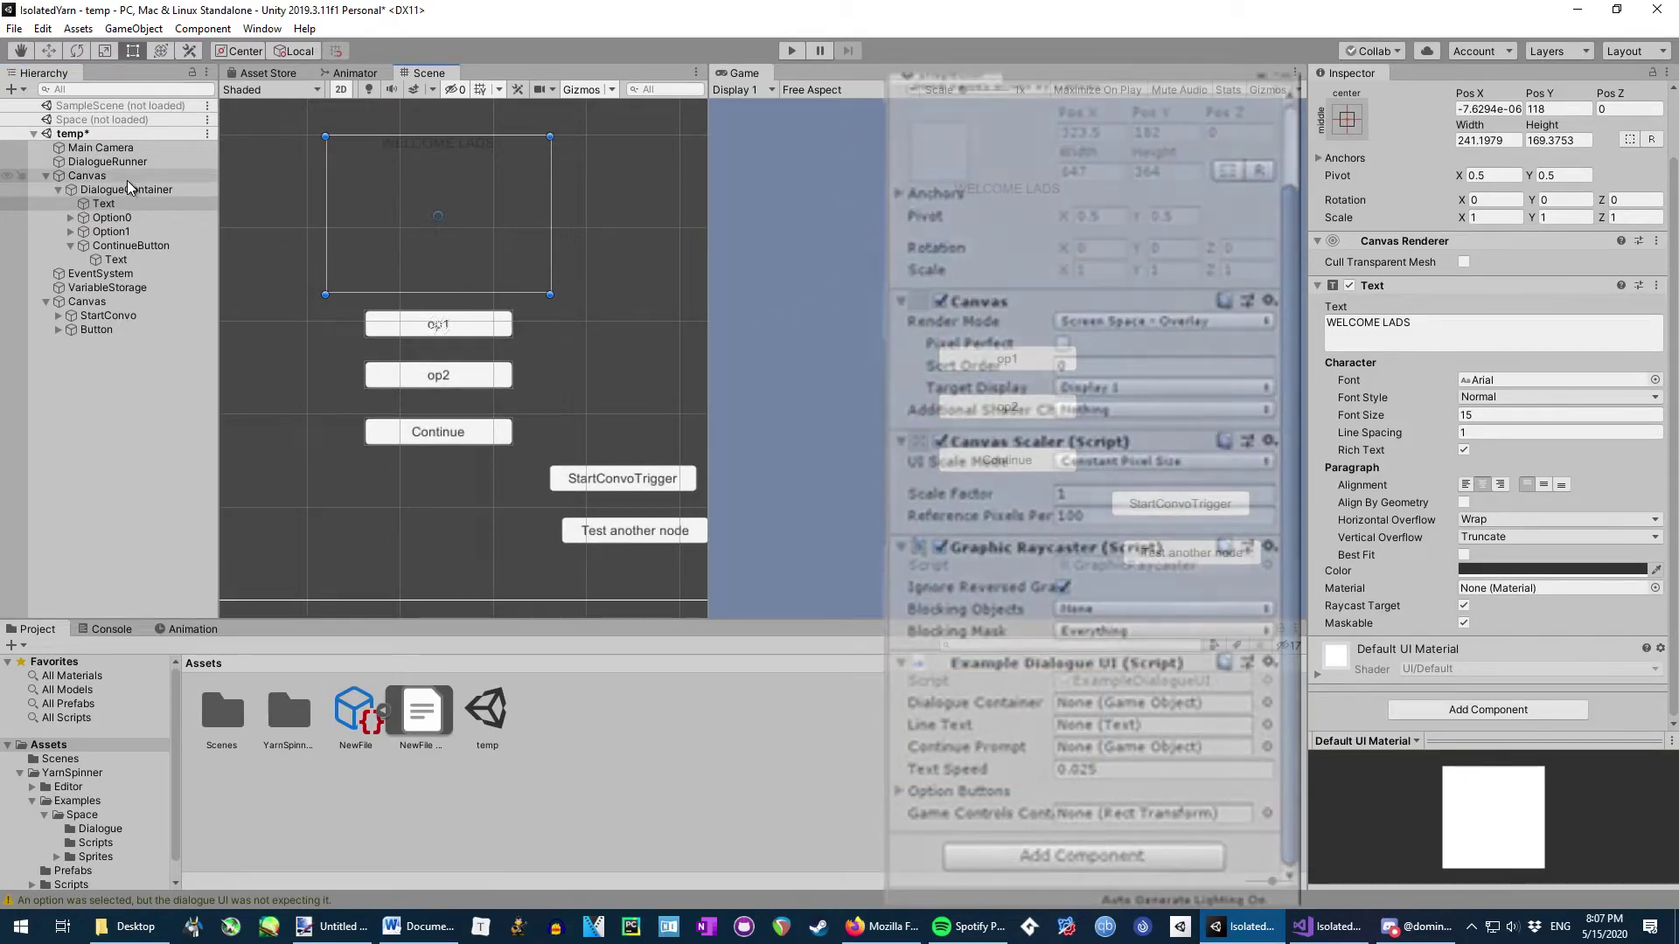
{"action": "left_click", "coordinate": [87, 176]}
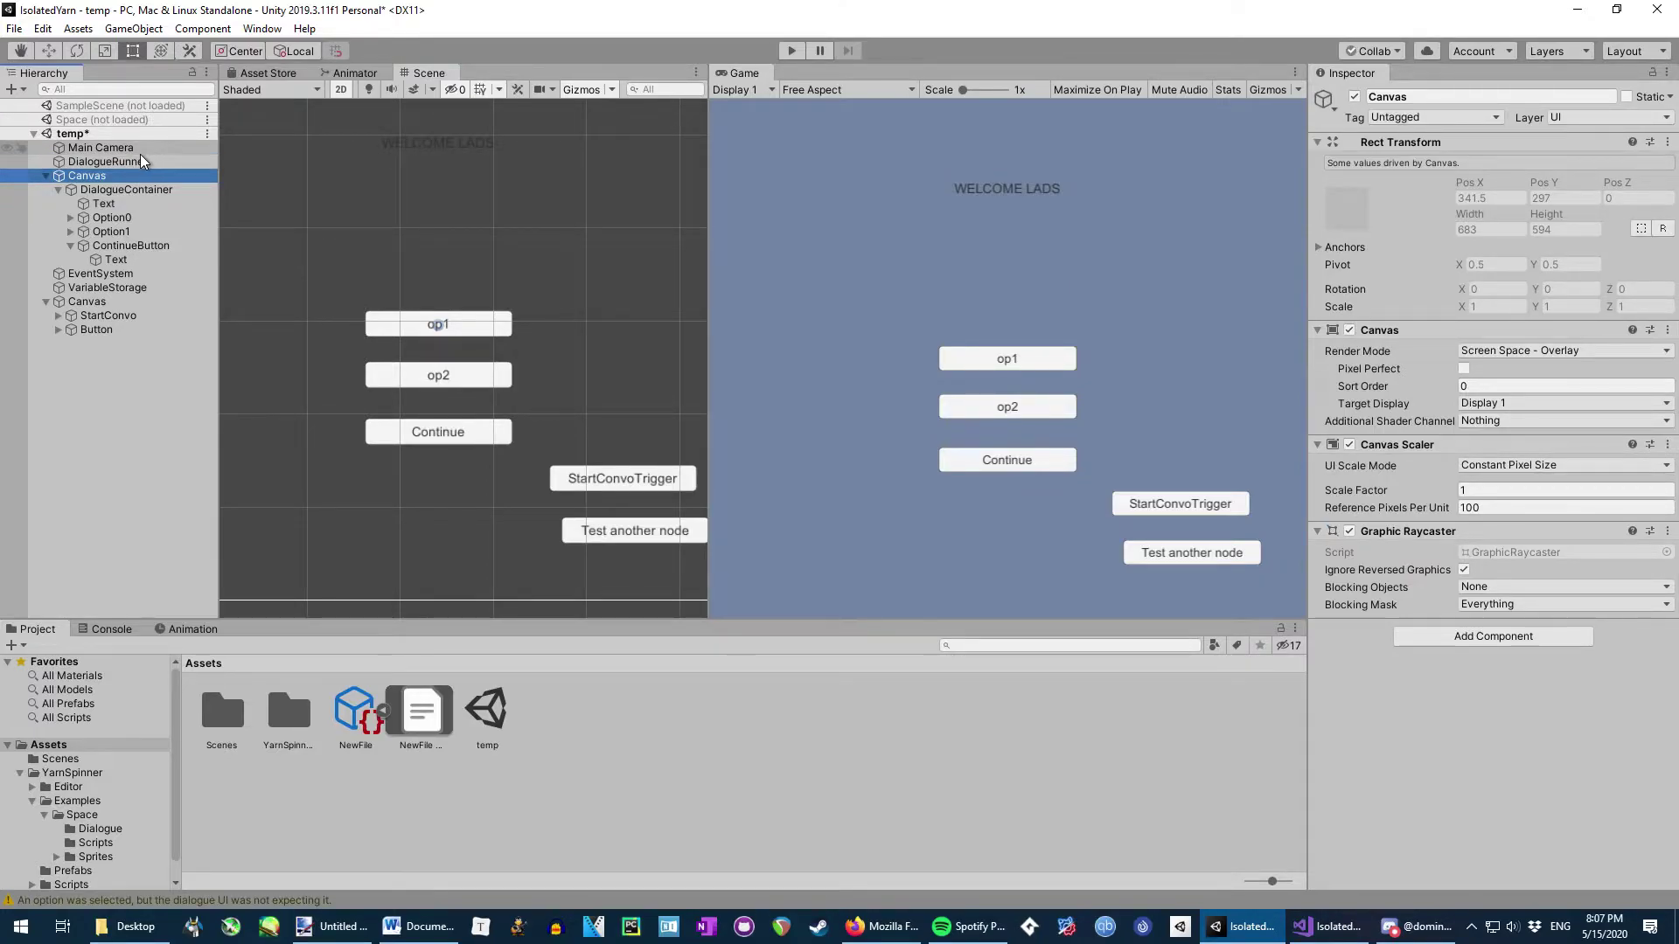
Scroll the DialogueRunner's Dialogue UI event lists from On Line Start to On Command
{"action": "left_click", "coordinate": [142, 162]}
{"action": "scroll", "coordinate": [1517, 594], "scroll_direction": "down", "scroll_amount": 10}
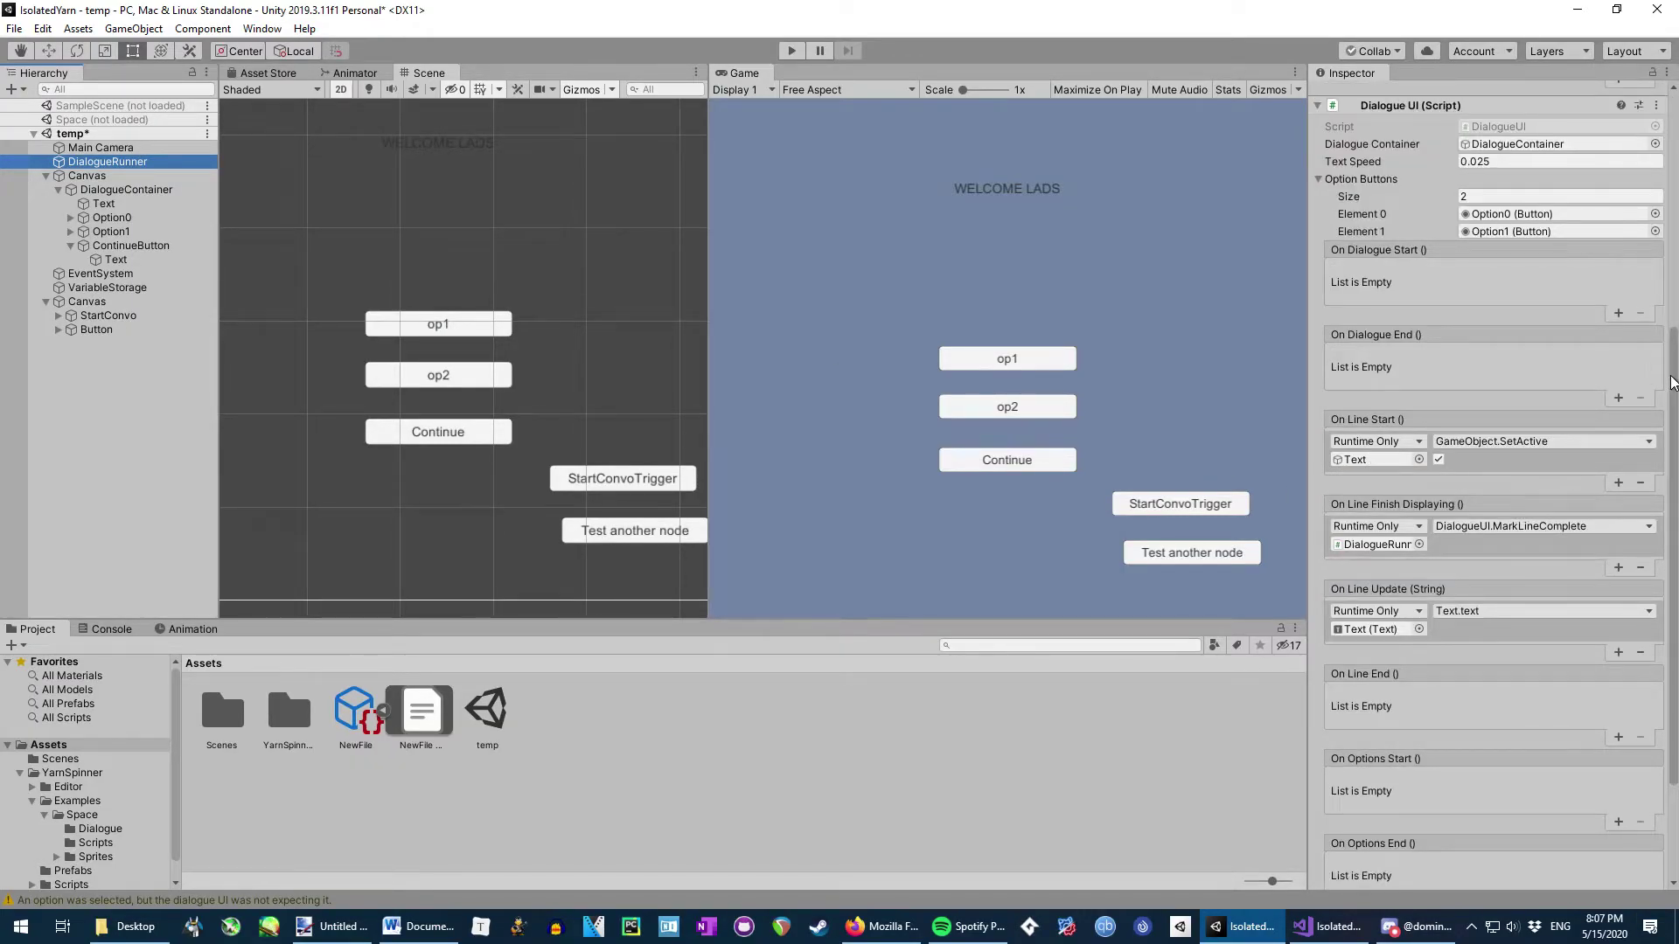
{"action": "scroll", "coordinate": [1670, 384], "scroll_direction": "up", "scroll_amount": 2}
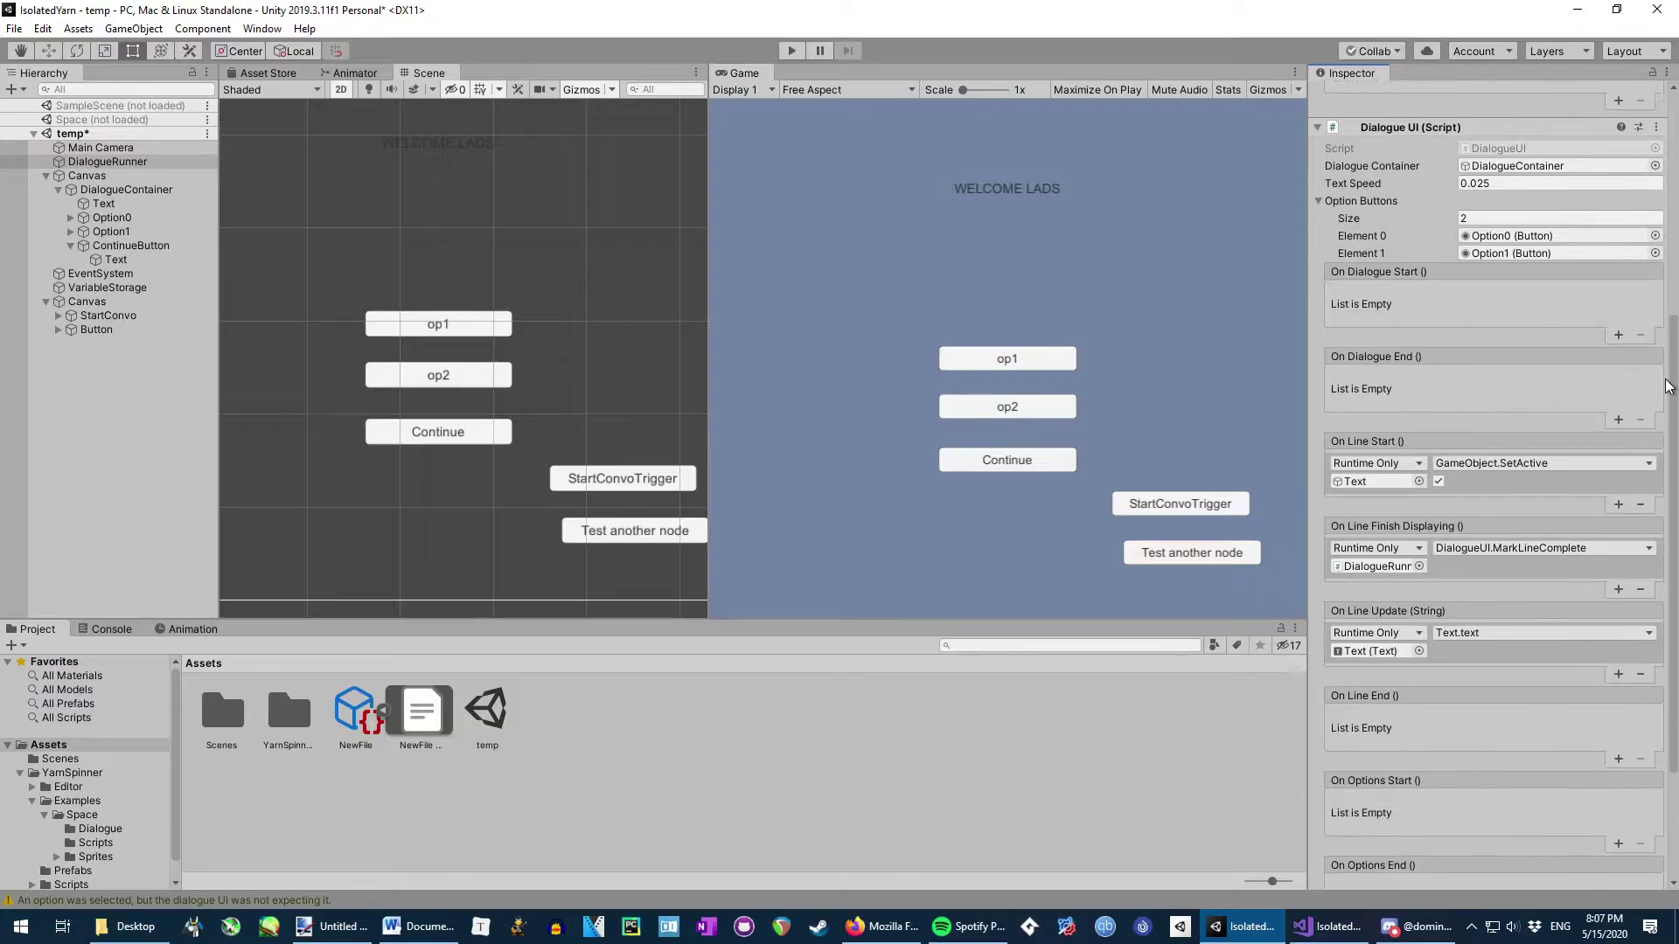
{"action": "scroll", "coordinate": [1666, 385], "scroll_direction": "down", "scroll_amount": 3}
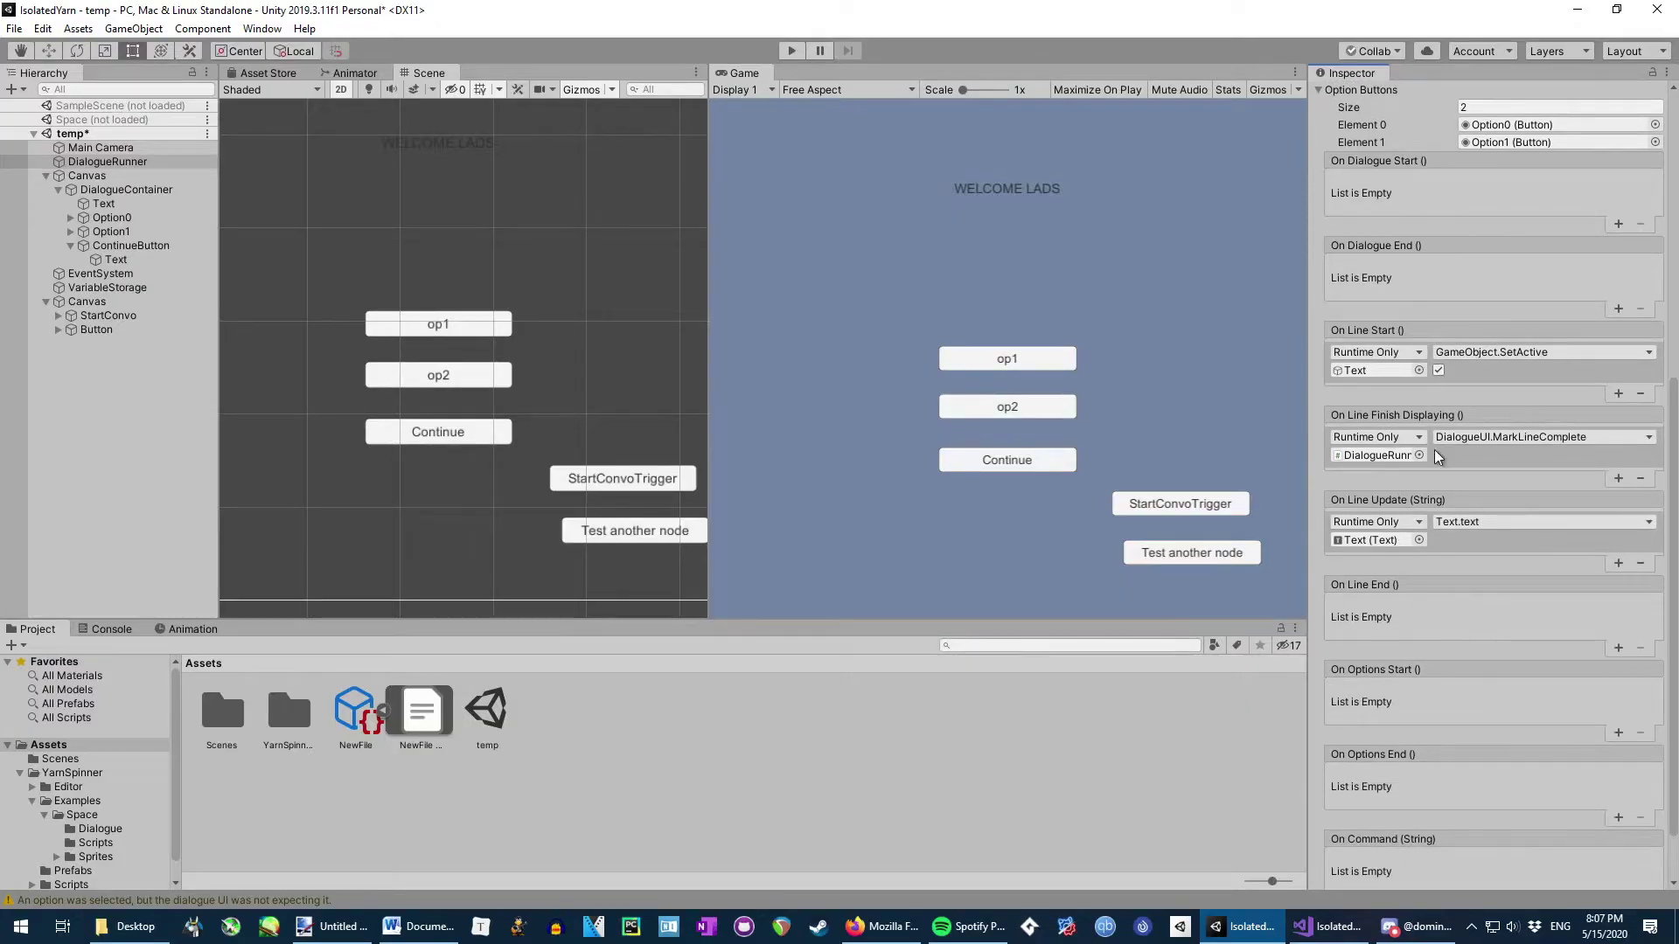
{"action": "scroll", "coordinate": [1581, 546], "scroll_direction": "down", "scroll_amount": 2}
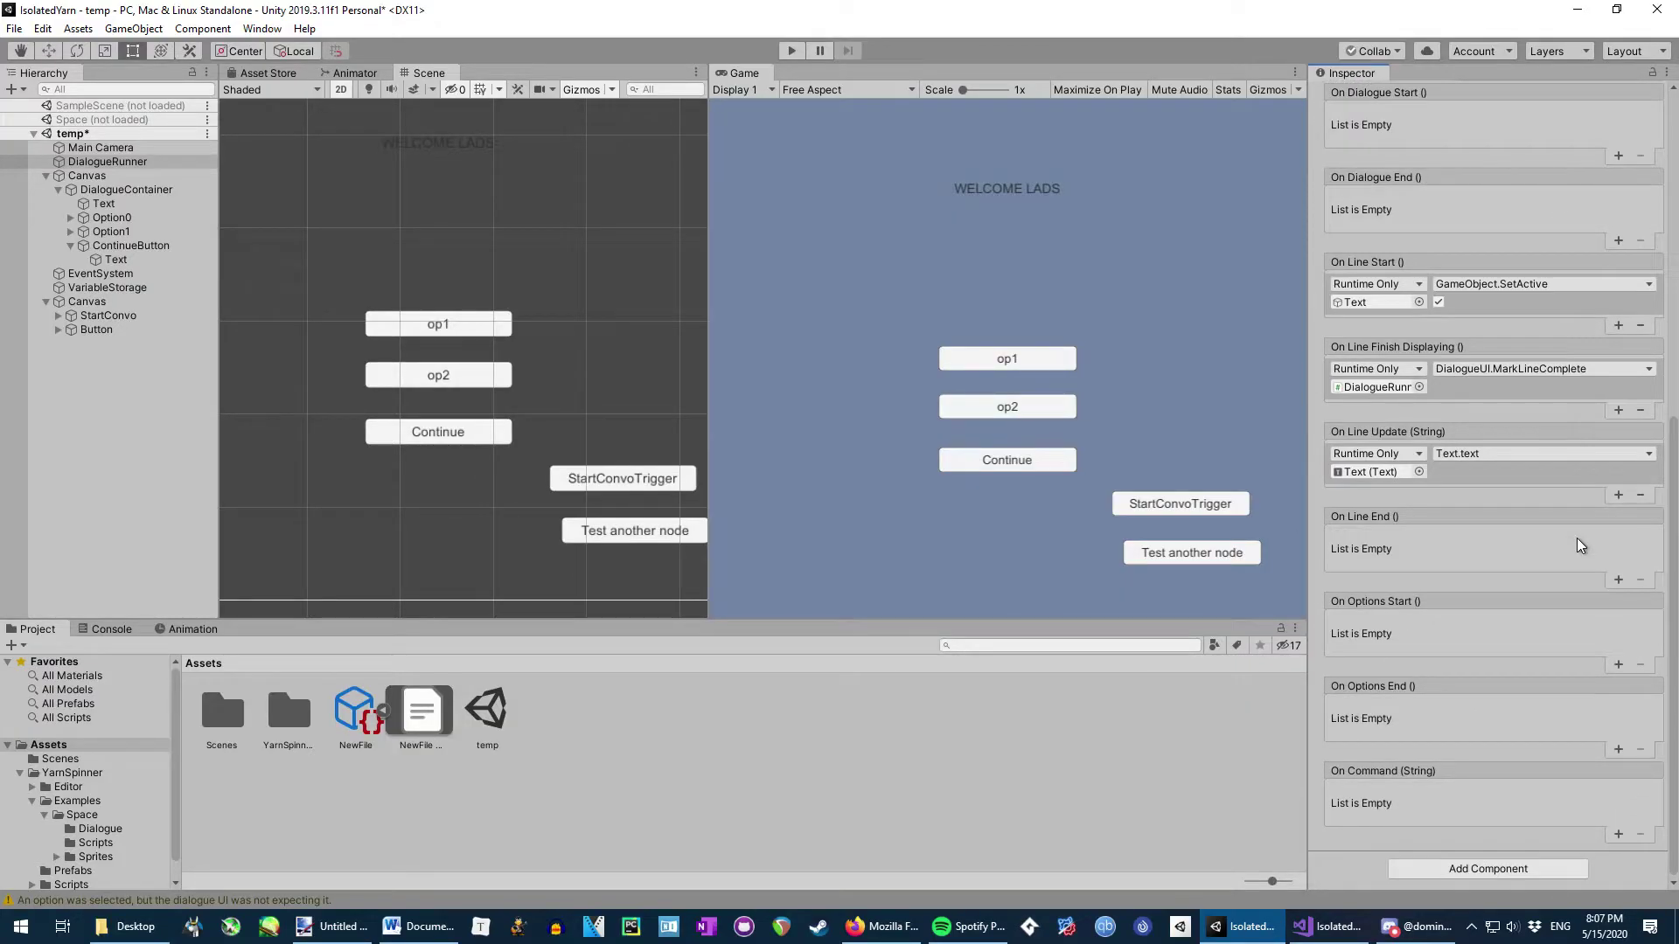
{"action": "scroll", "coordinate": [1581, 546], "scroll_direction": "up", "scroll_amount": 4}
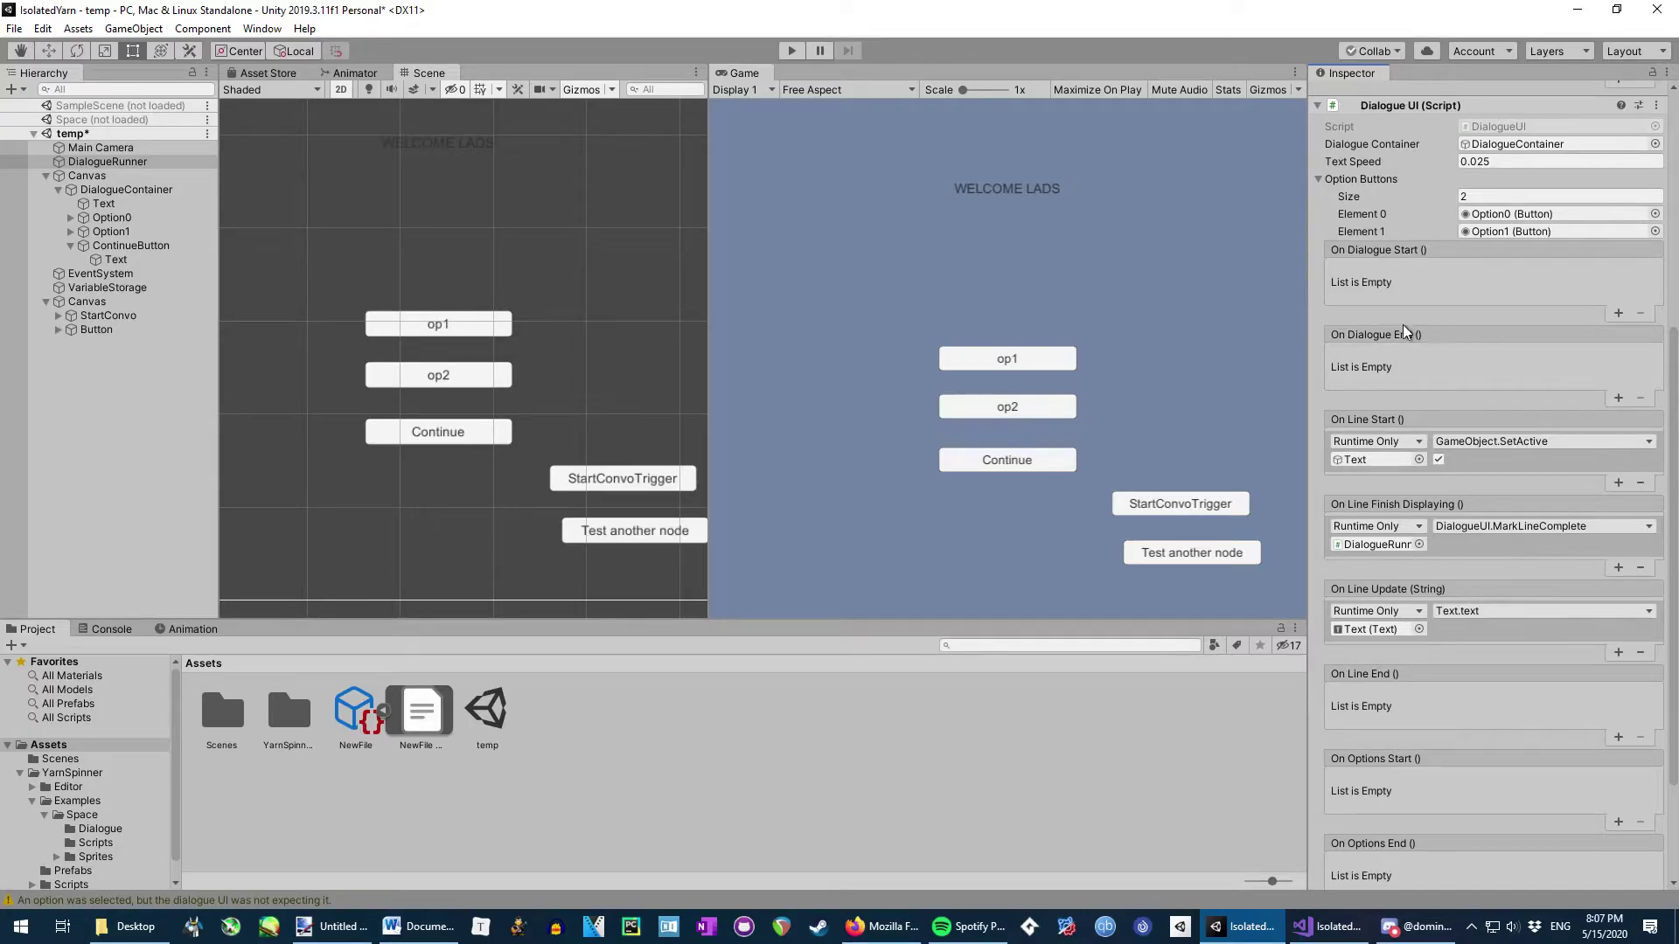
{"action": "scroll", "coordinate": [1425, 273], "scroll_direction": "up", "scroll_amount": 10}
Locate the dialogue assets in the Project window, recheck the events, and run the scene
{"action": "left_click", "coordinate": [1477, 209]}
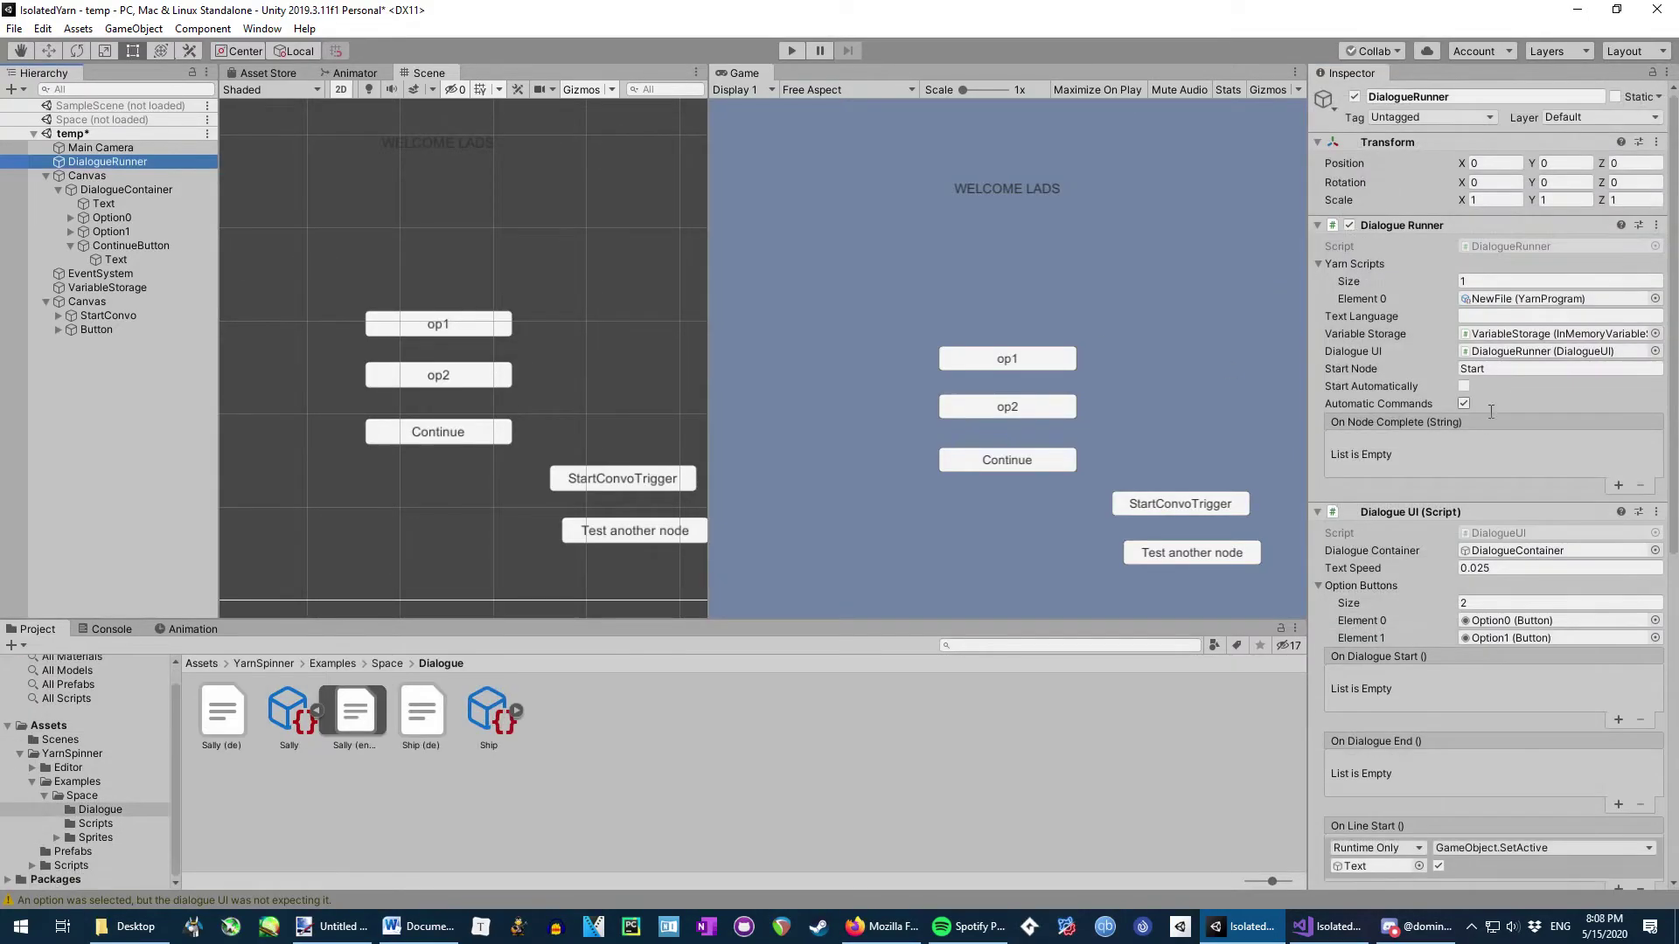
{"action": "scroll", "coordinate": [1495, 419], "scroll_direction": "down", "scroll_amount": 15}
{"action": "scroll", "coordinate": [1519, 337], "scroll_direction": "up", "scroll_amount": 4}
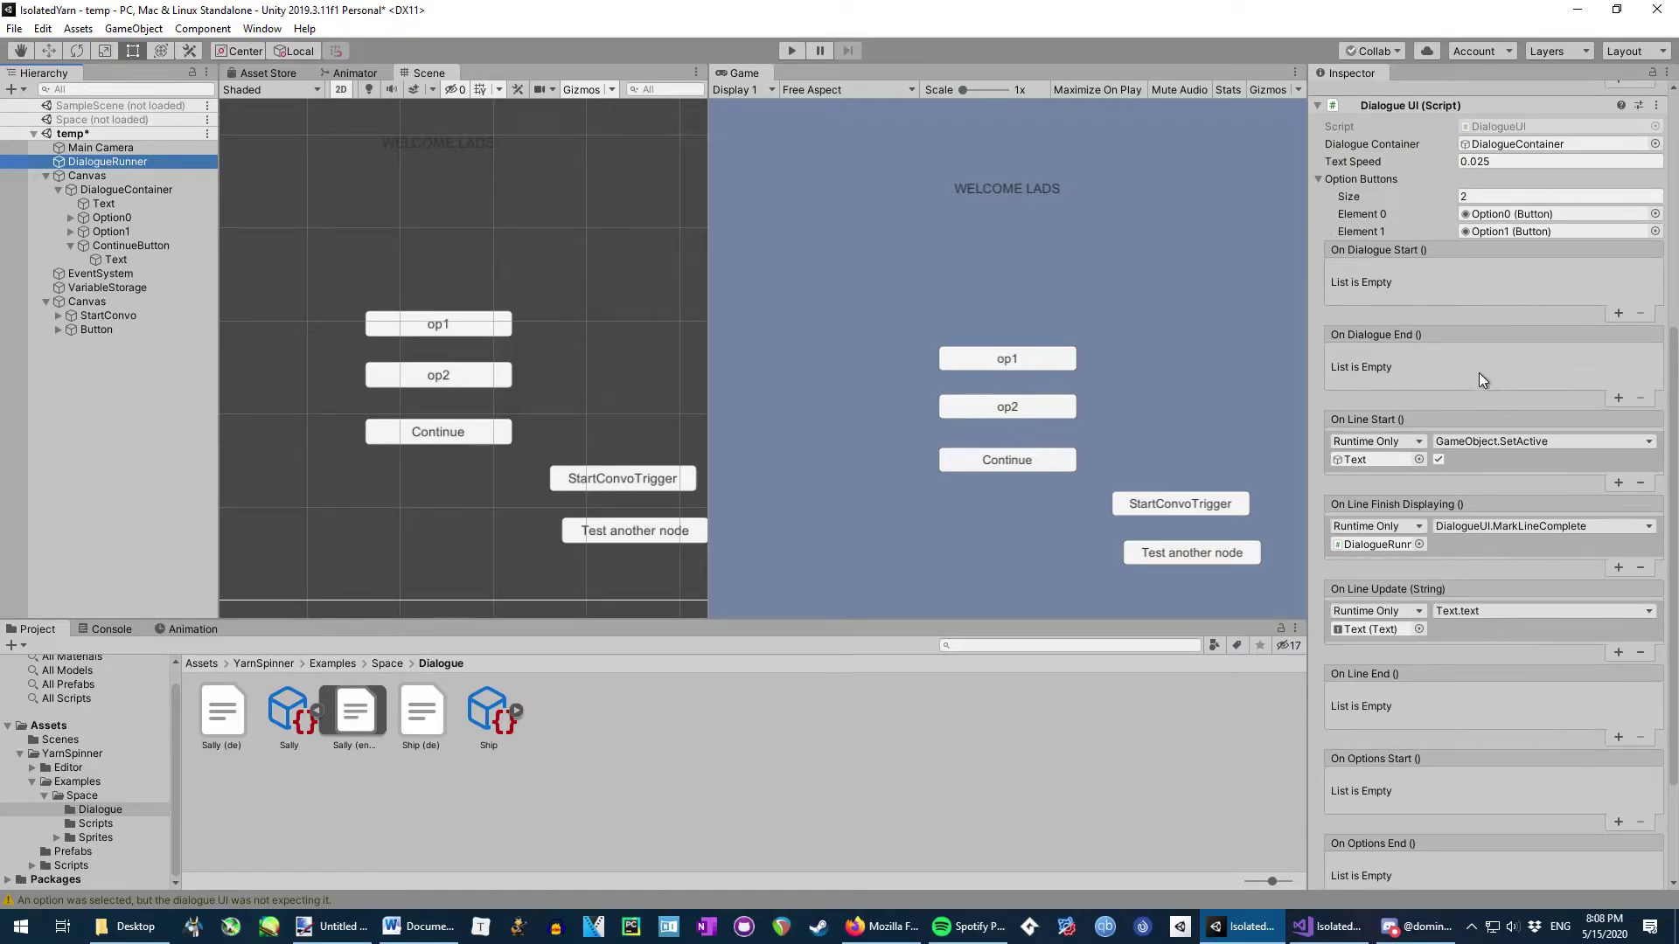
{"action": "scroll", "coordinate": [1478, 384], "scroll_direction": "down", "scroll_amount": 4}
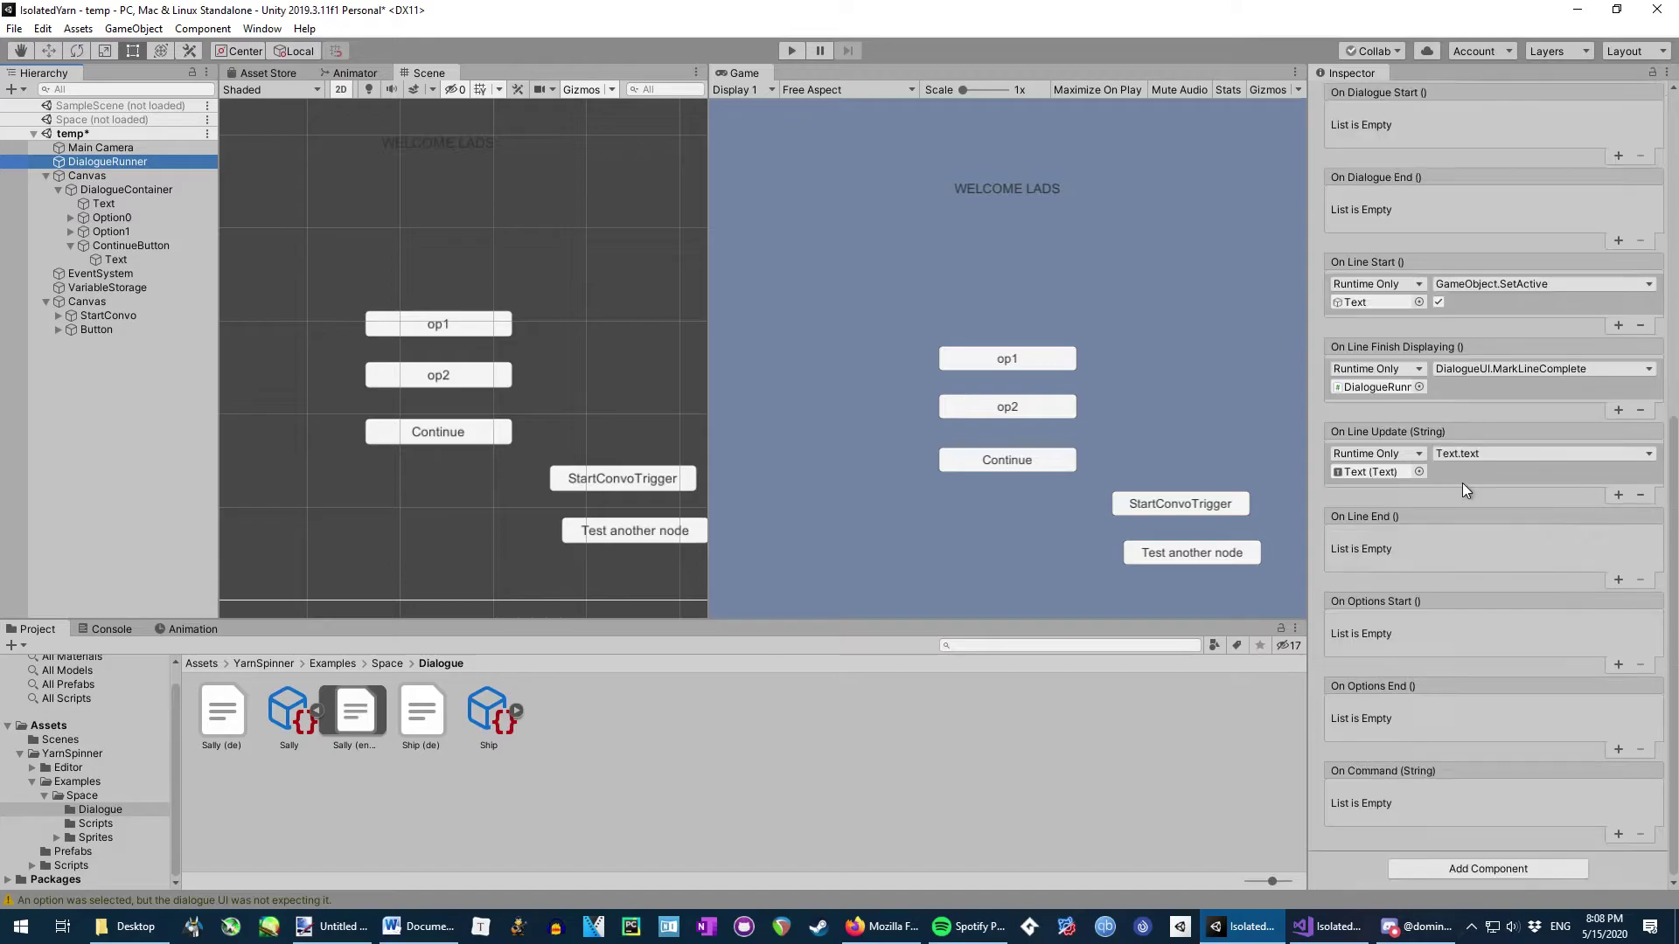
{"action": "scroll", "coordinate": [1523, 596], "scroll_direction": "up", "scroll_amount": 4}
{"action": "scroll", "coordinate": [1528, 437], "scroll_direction": "down", "scroll_amount": 4}
{"action": "left_click", "coordinate": [794, 52]}
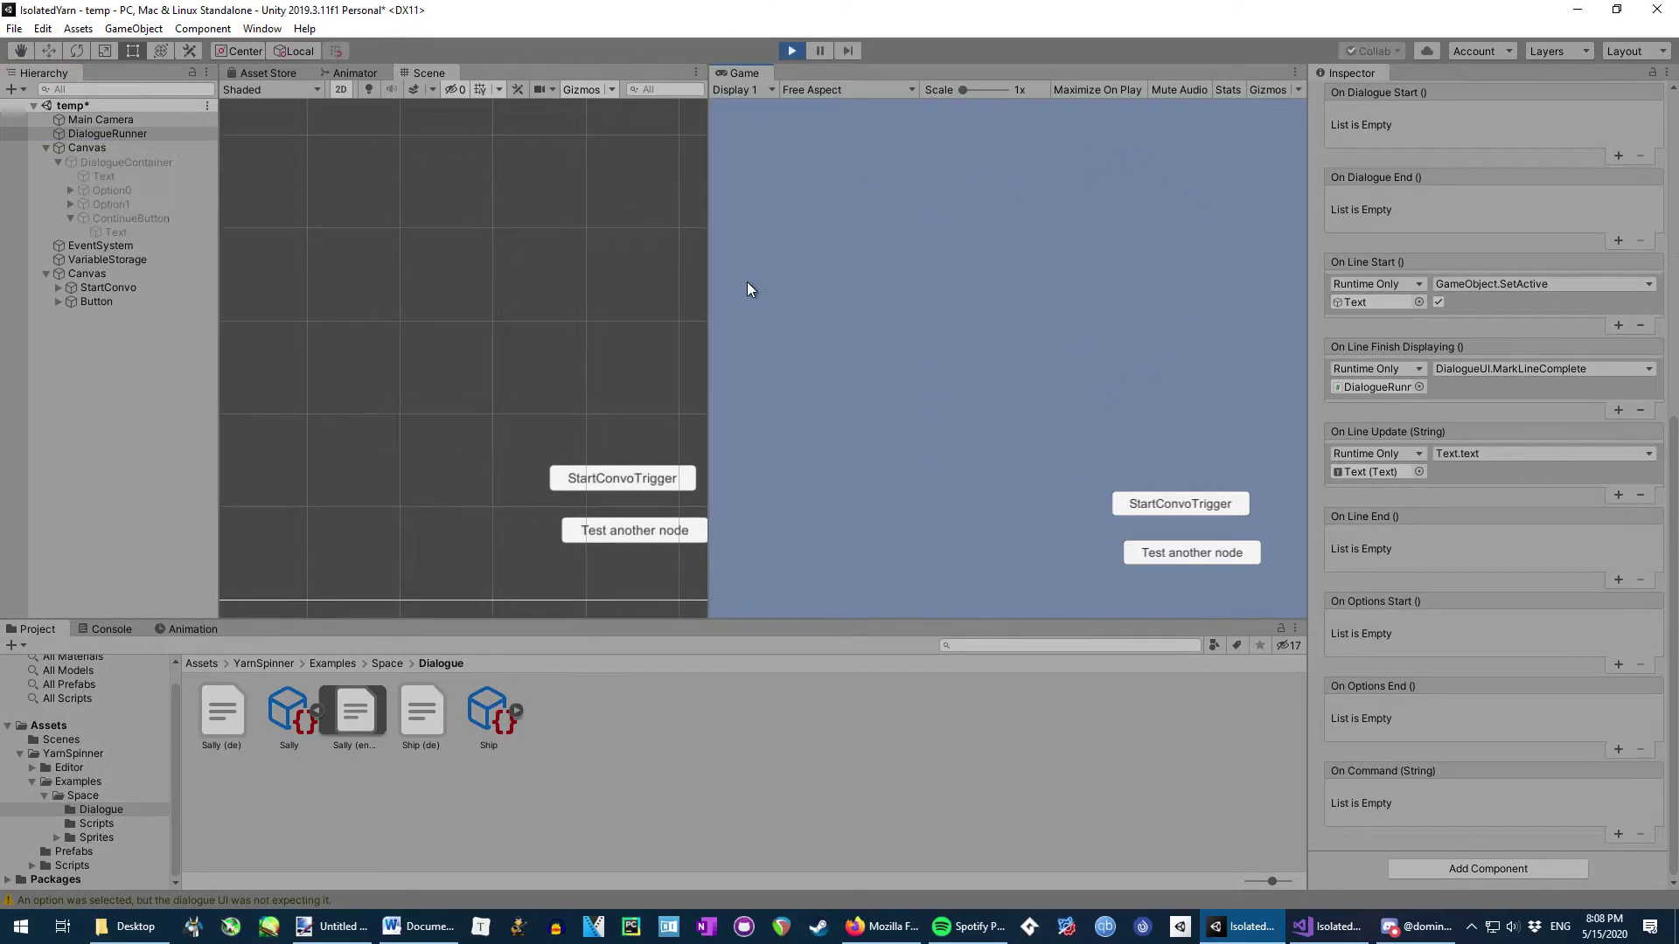
{"action": "left_click", "coordinate": [1198, 504]}
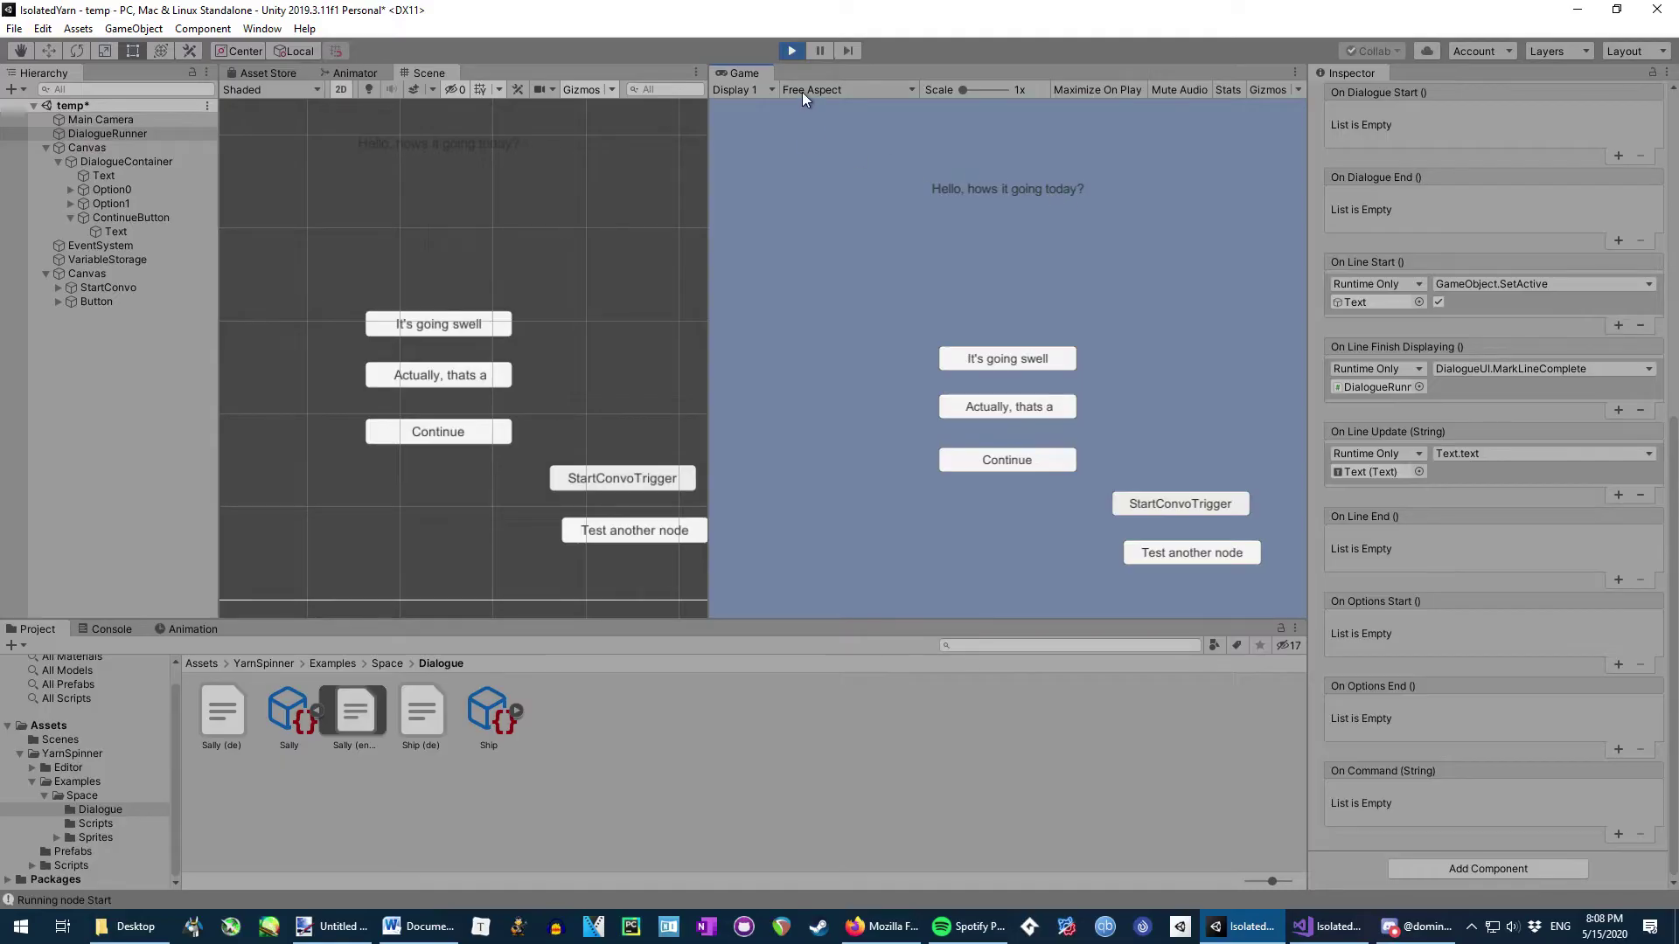
{"action": "left_click", "coordinate": [791, 50]}
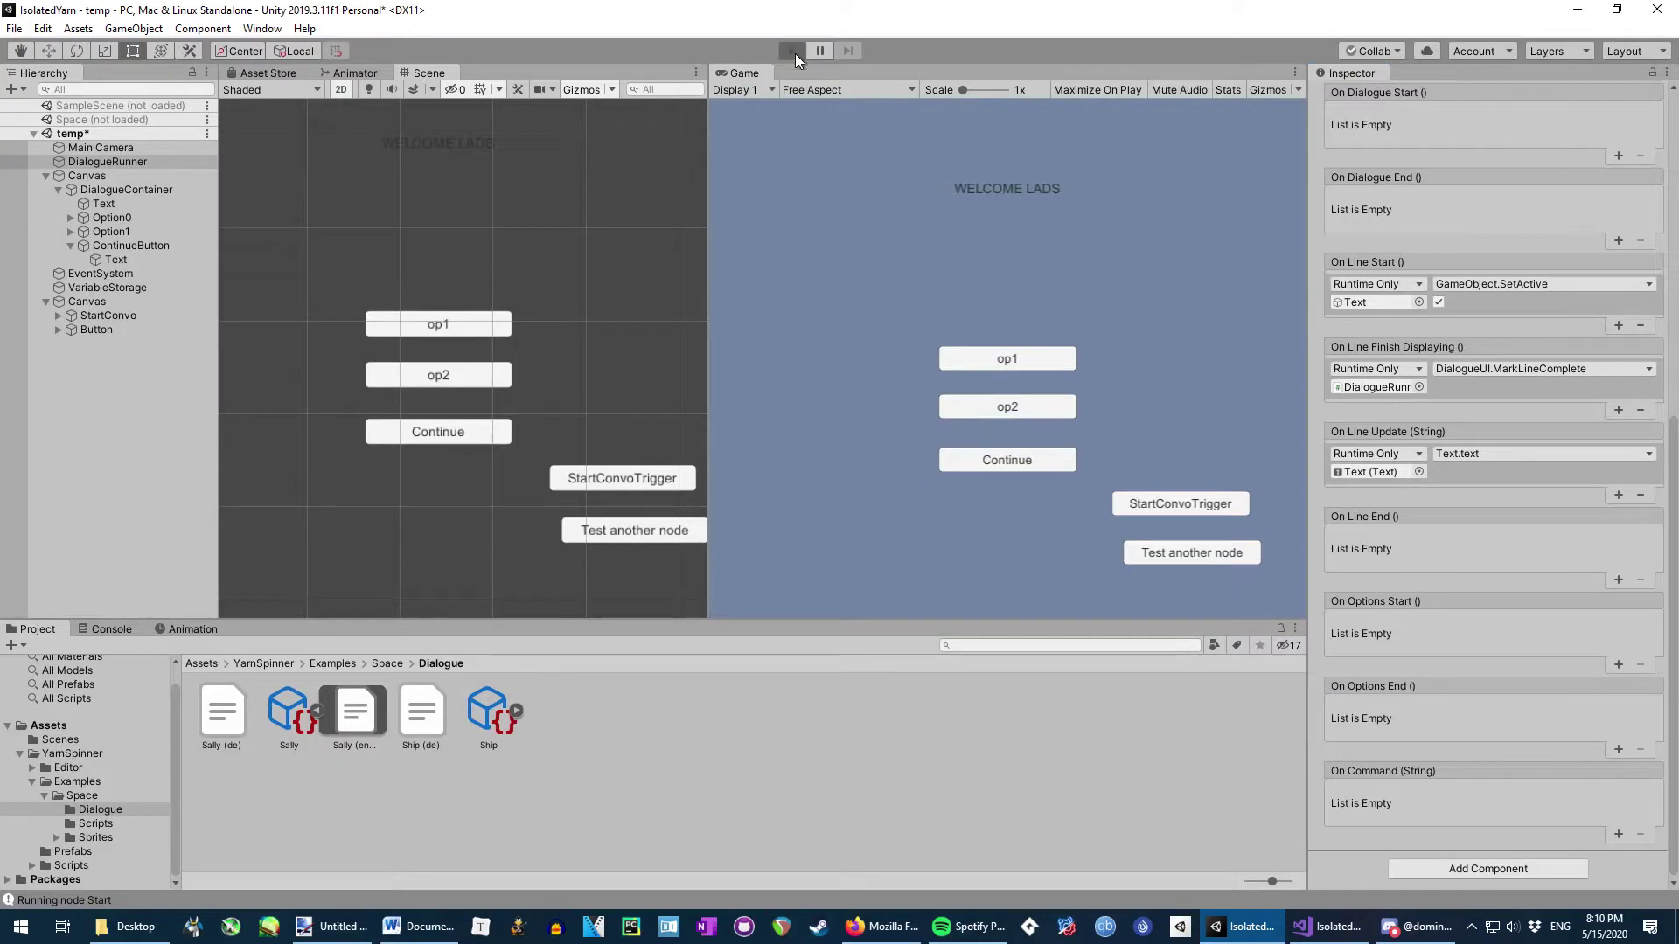
{"action": "left_click", "coordinate": [793, 52]}
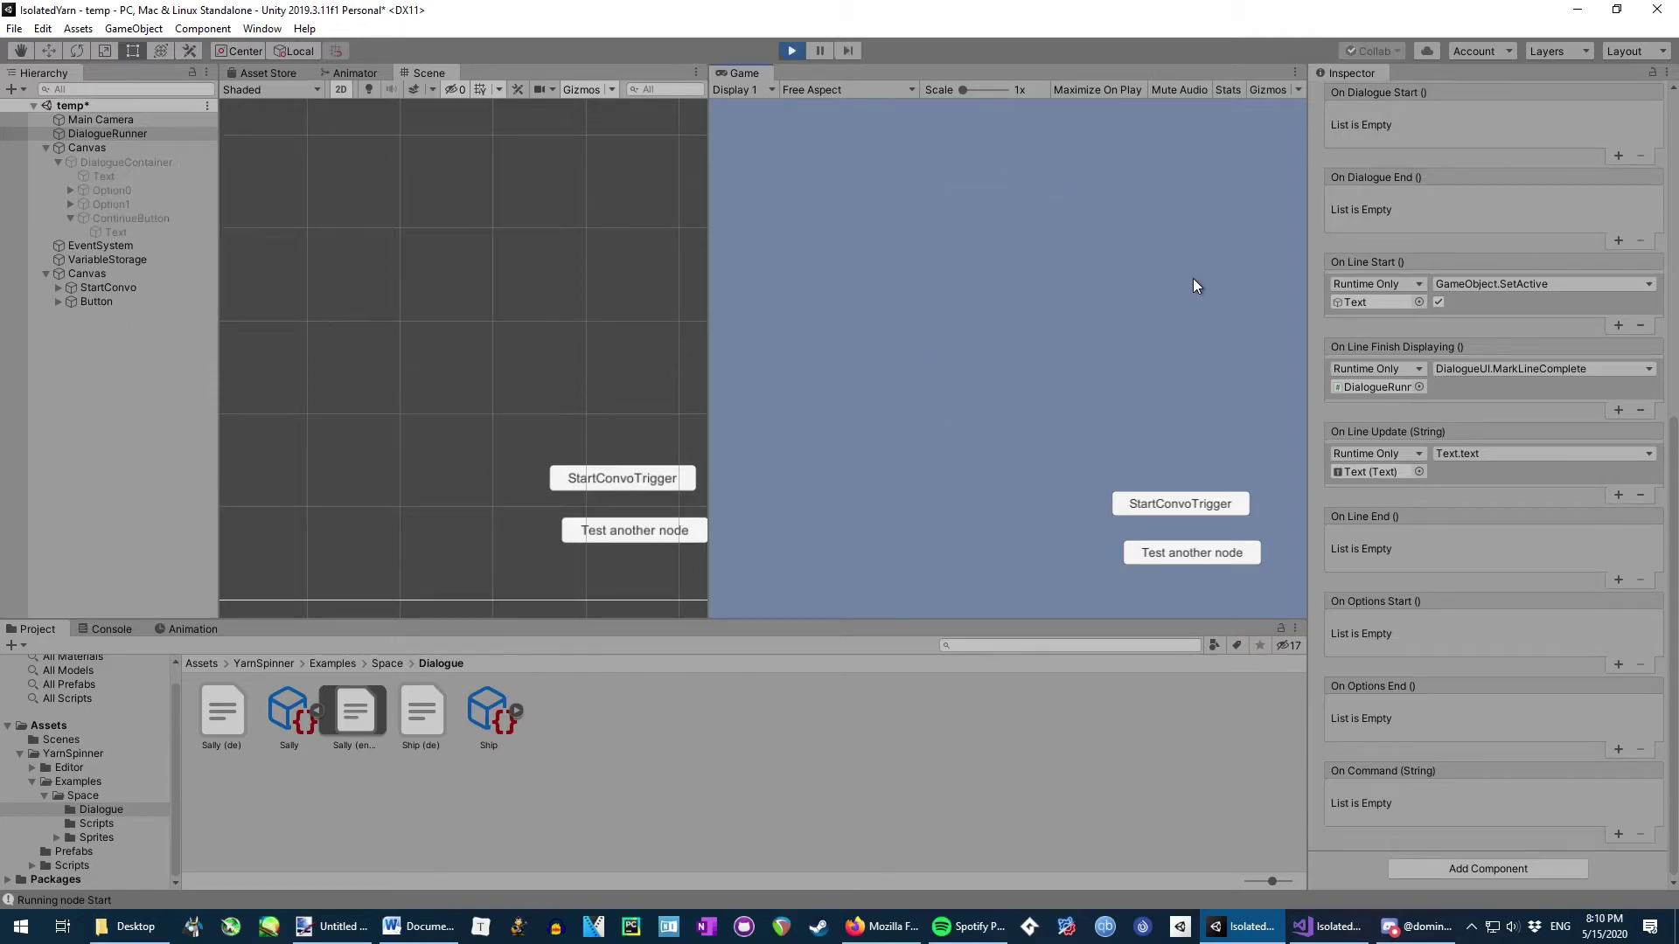
{"action": "left_click", "coordinate": [1203, 511]}
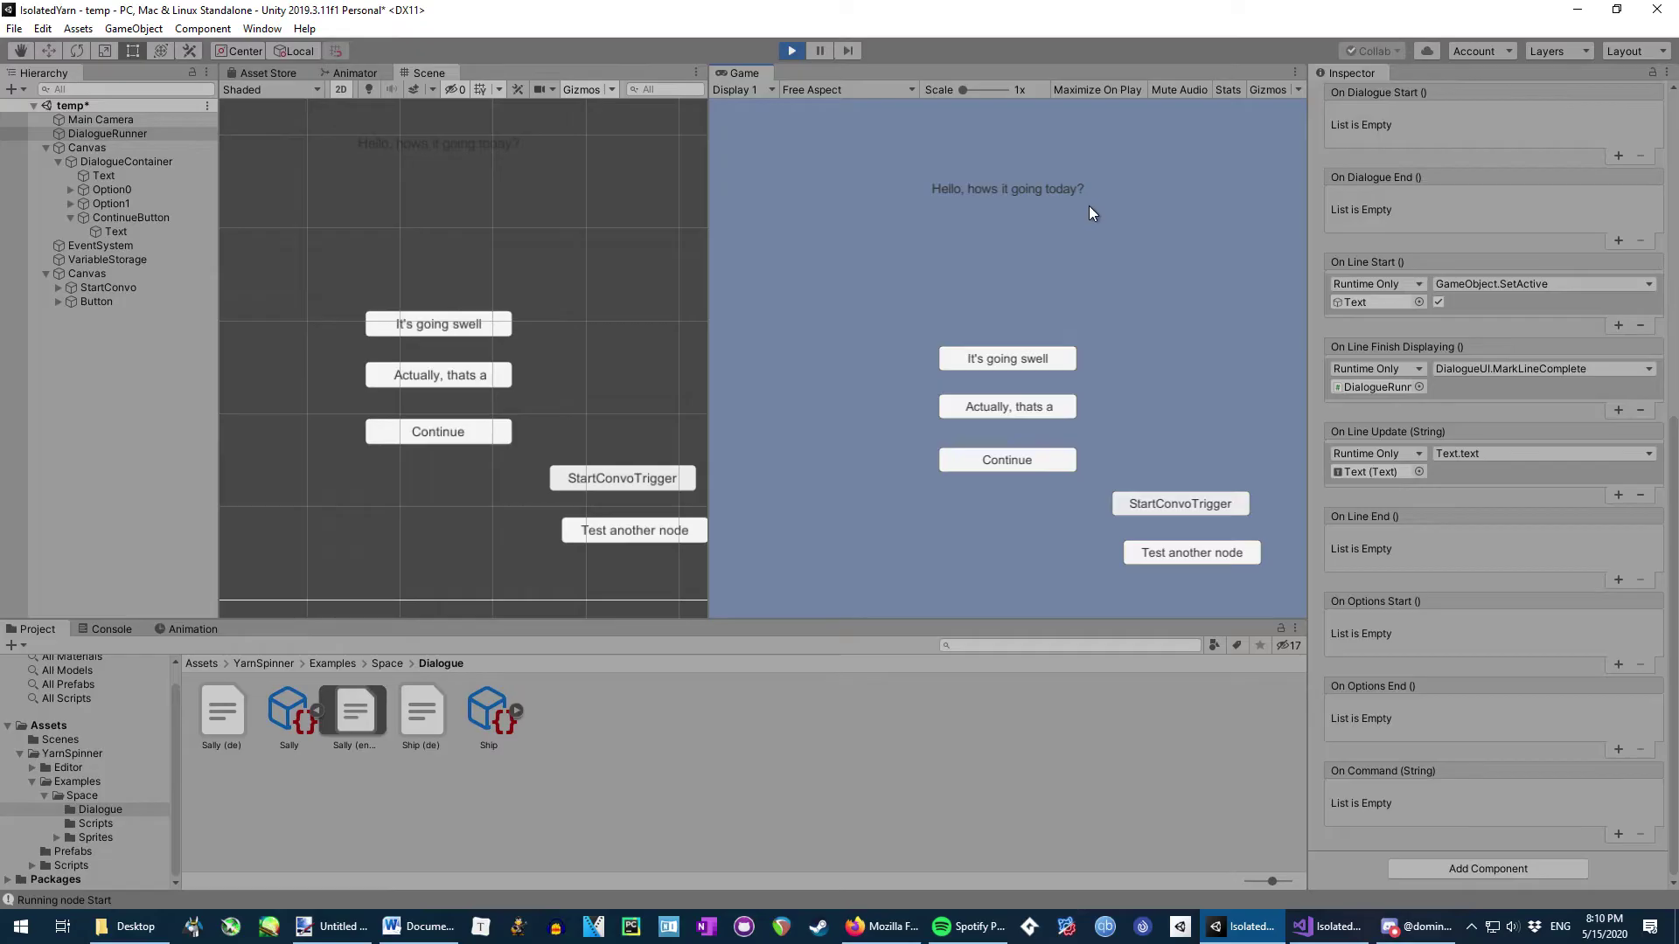
{"action": "left_click", "coordinate": [1026, 359]}
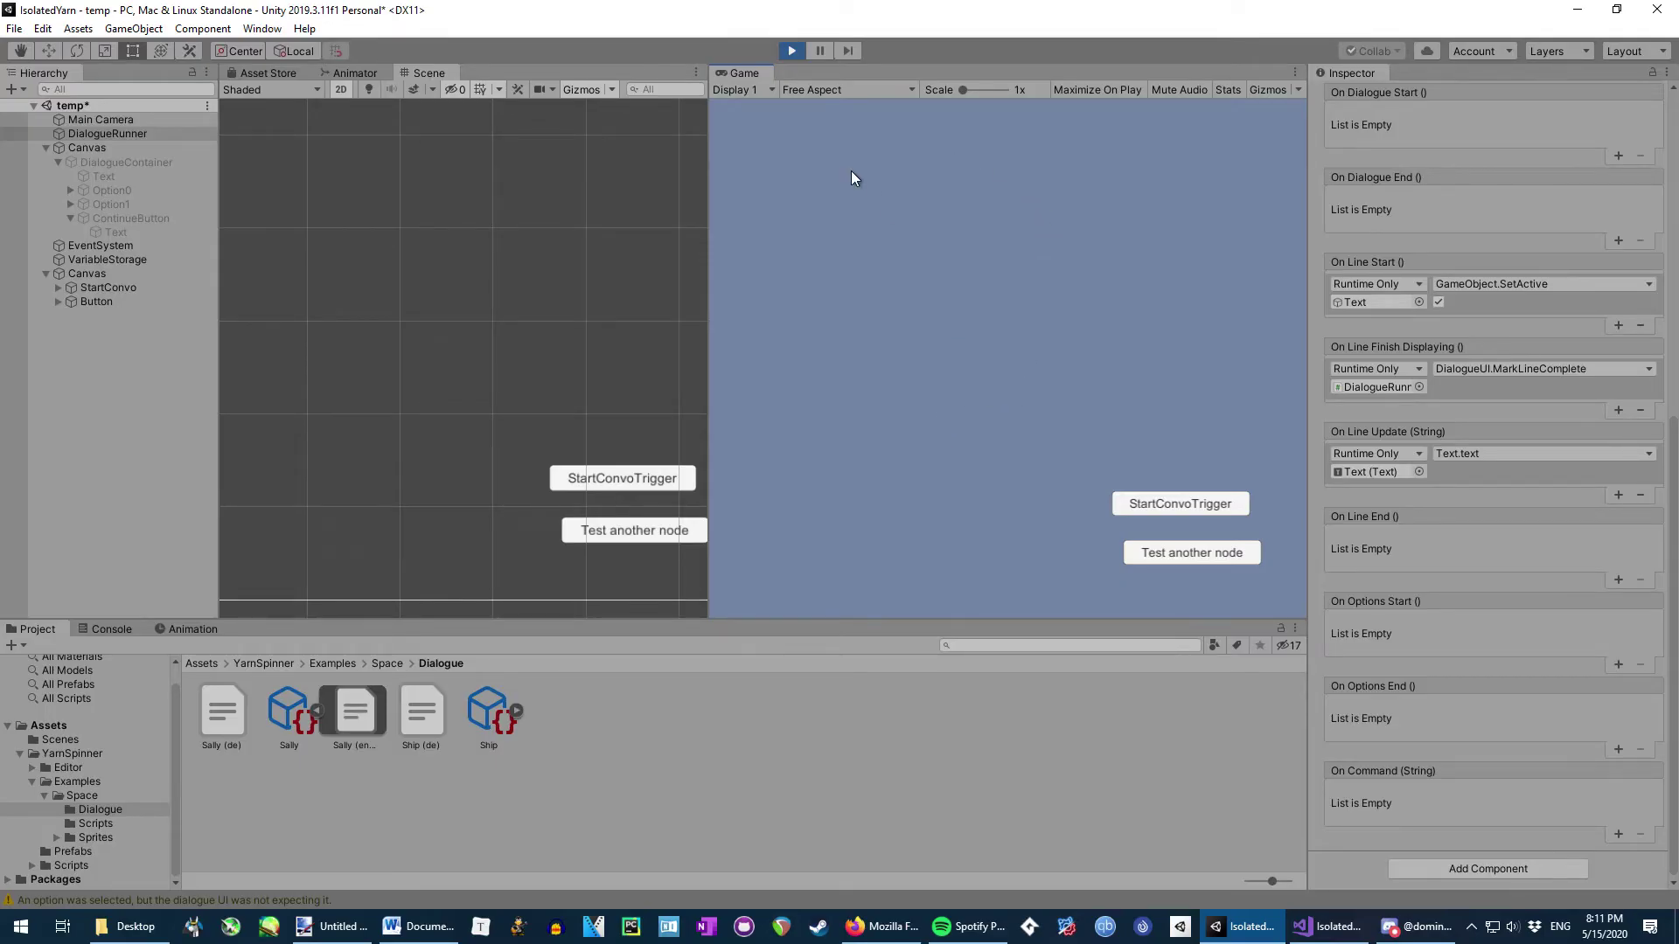
{"action": "left_click", "coordinate": [791, 53]}
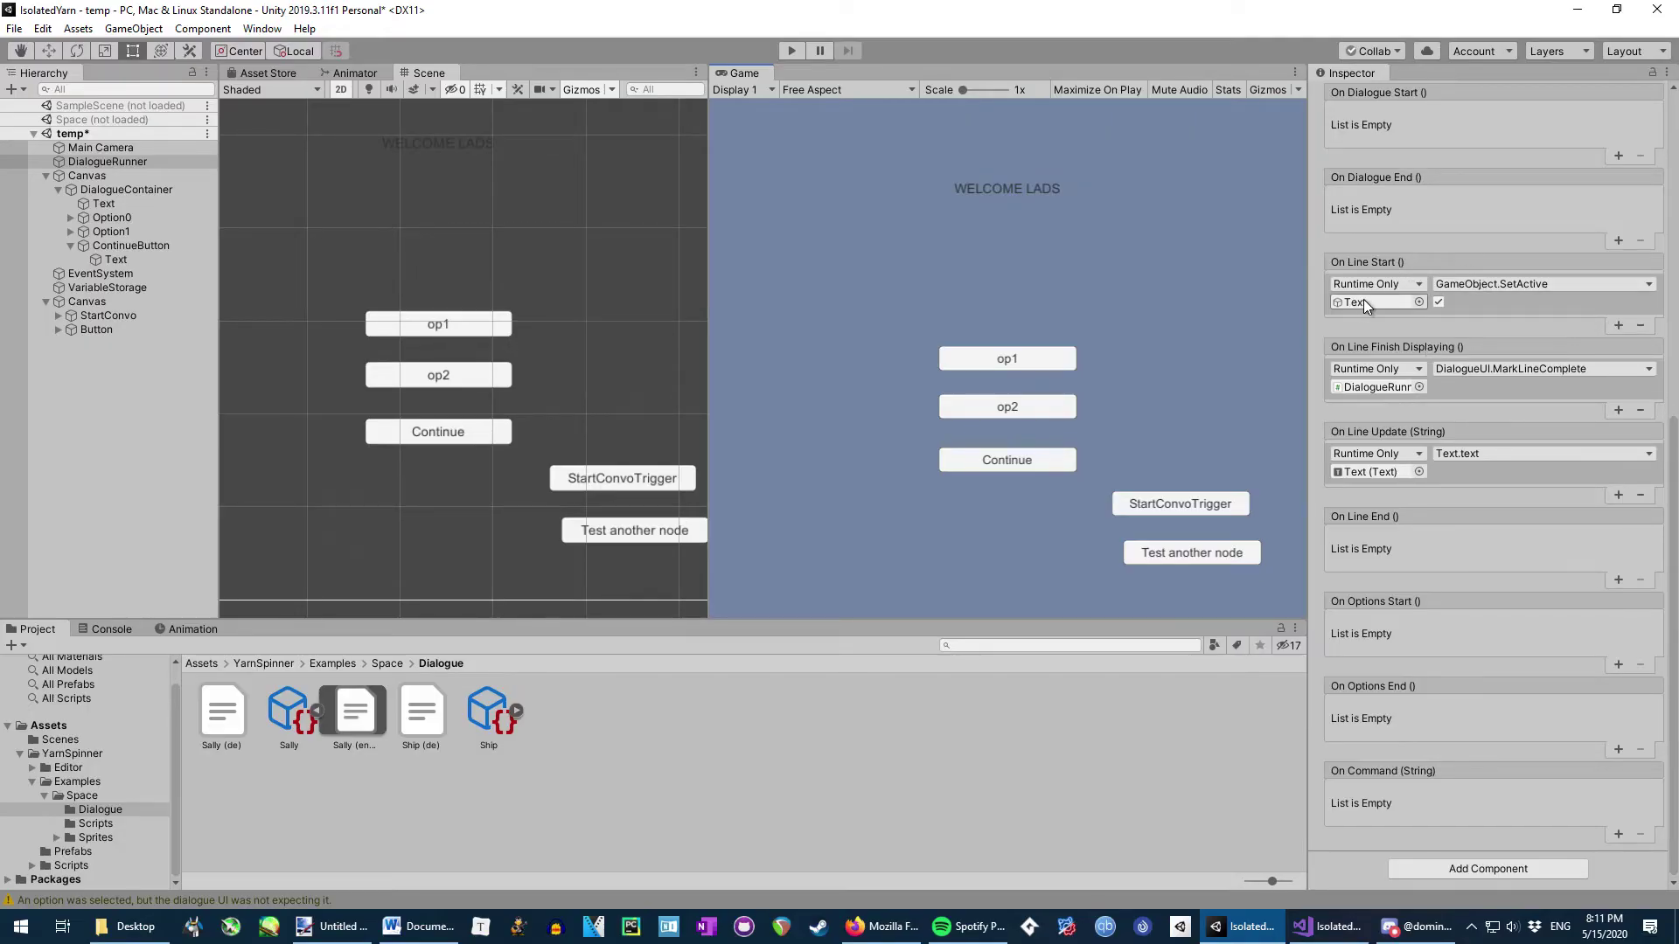
{"action": "left_click_drag", "start_coordinate": [139, 260], "coordinate": [1352, 296]}
{"action": "mouse_move", "coordinate": [107, 161]}
{"action": "left_mouse_down"}
{"action": "mouse_move", "coordinate": [312, 161]}
{"action": "mouse_move", "coordinate": [1491, 390]}
{"action": "mouse_move", "coordinate": [1382, 392]}
{"action": "mouse_move", "coordinate": [133, 170]}
{"action": "left_mouse_up"}
{"action": "left_click", "coordinate": [1530, 369]}
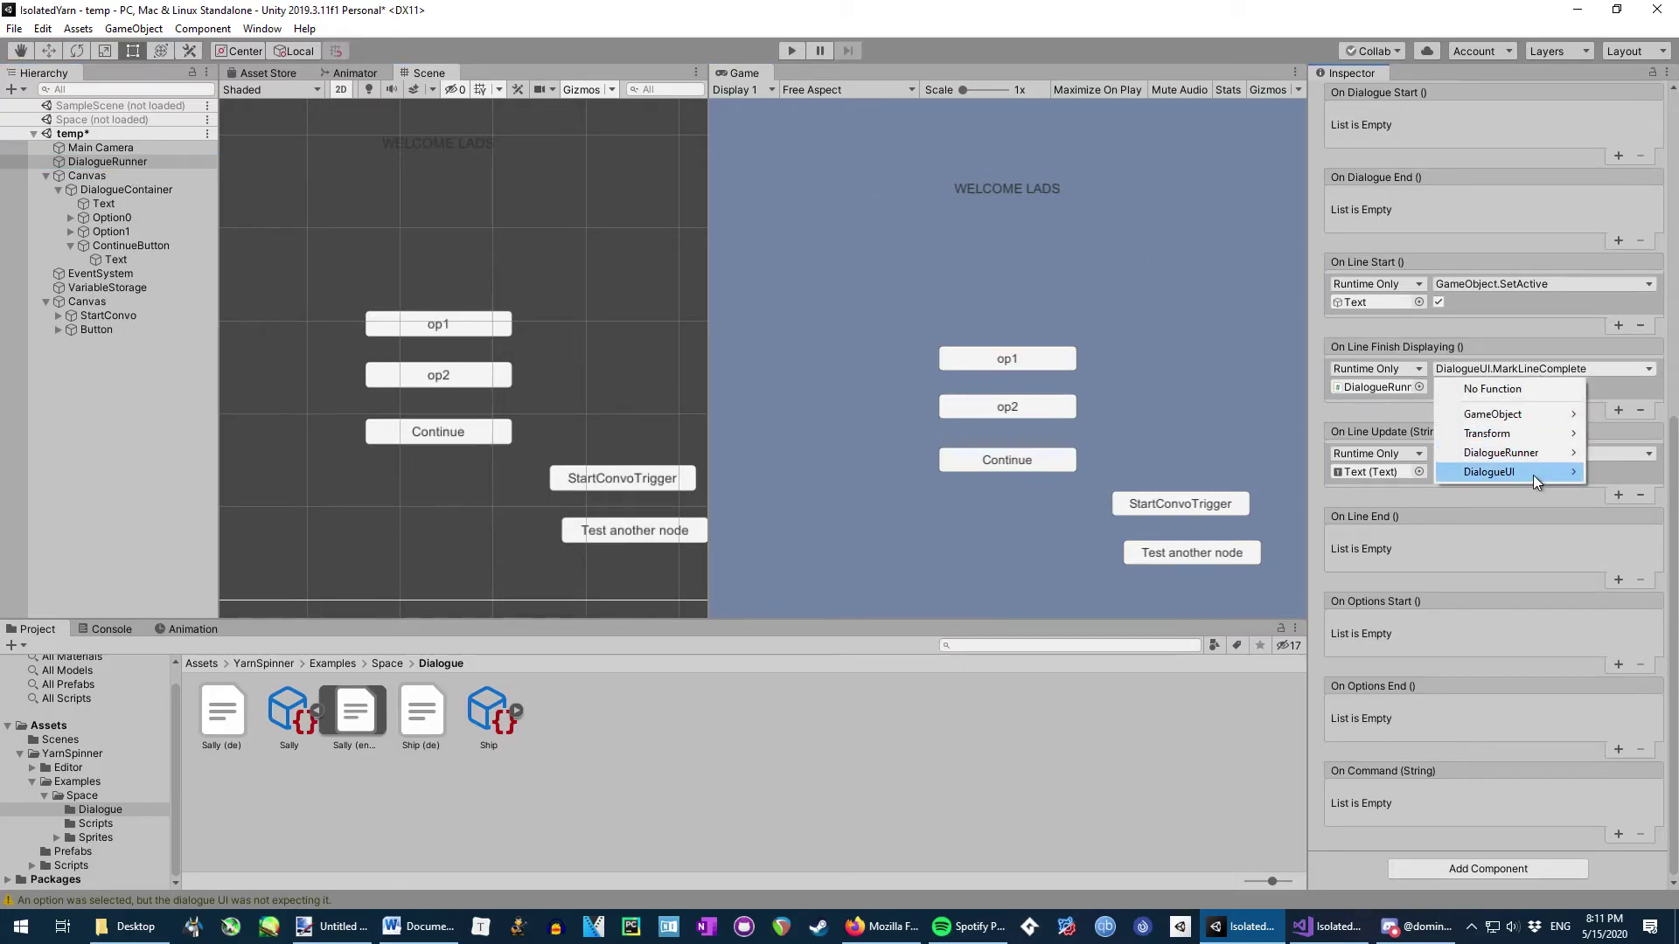
{"action": "mouse_move", "coordinate": [1532, 475]}
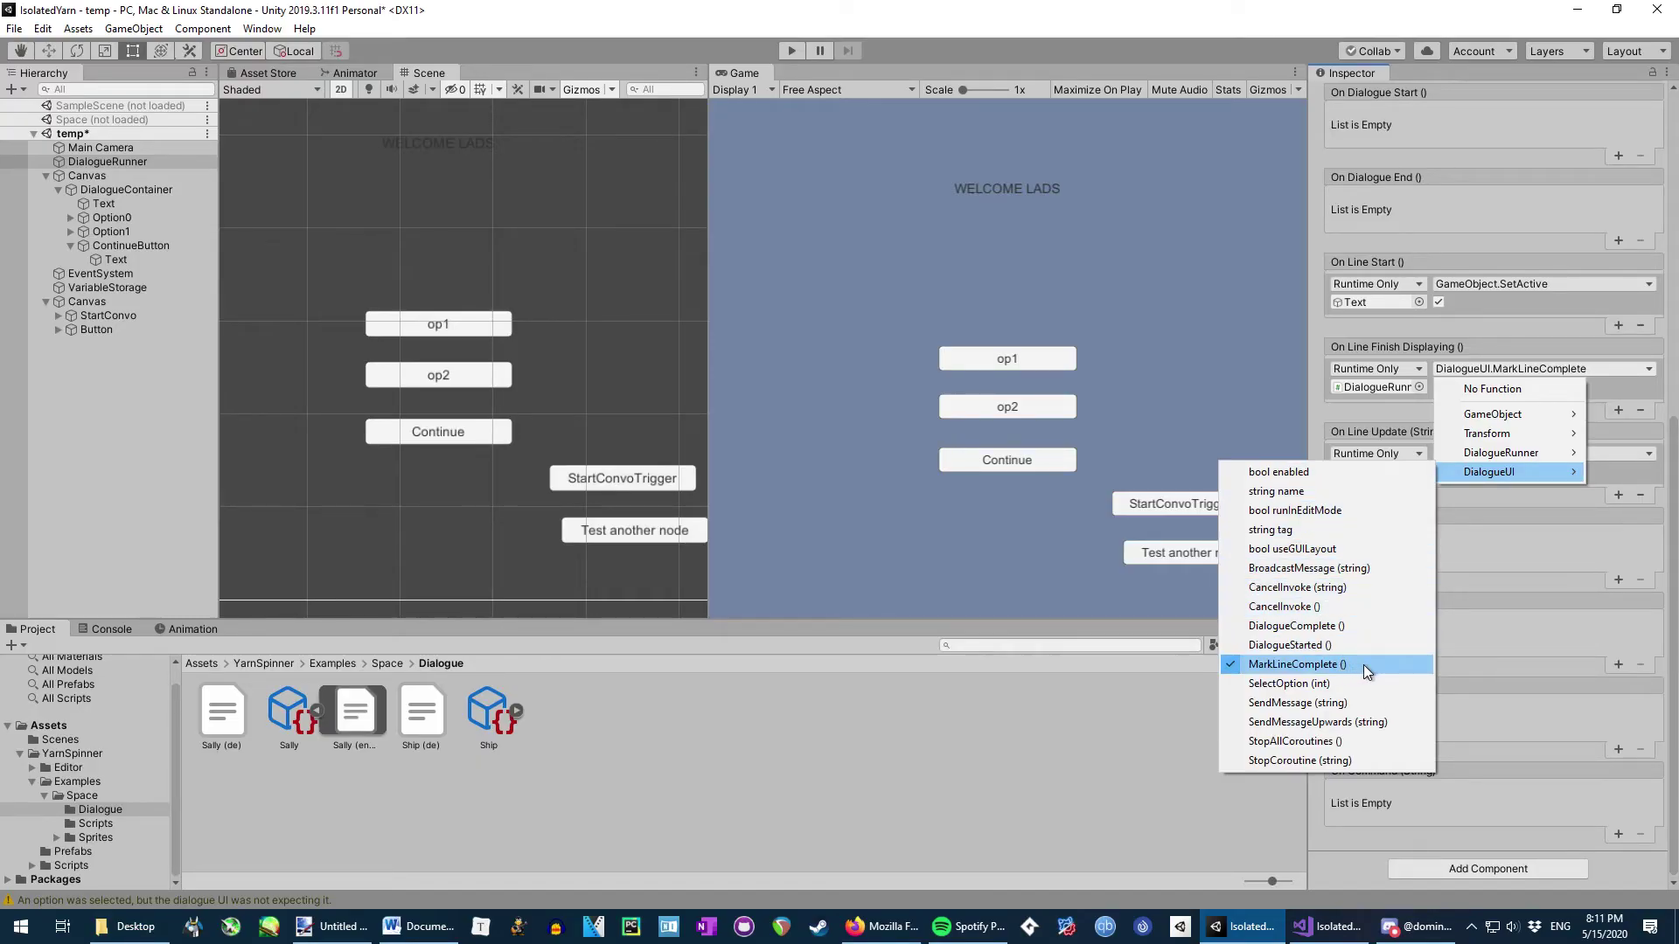
{"action": "left_click", "coordinate": [1446, 348]}
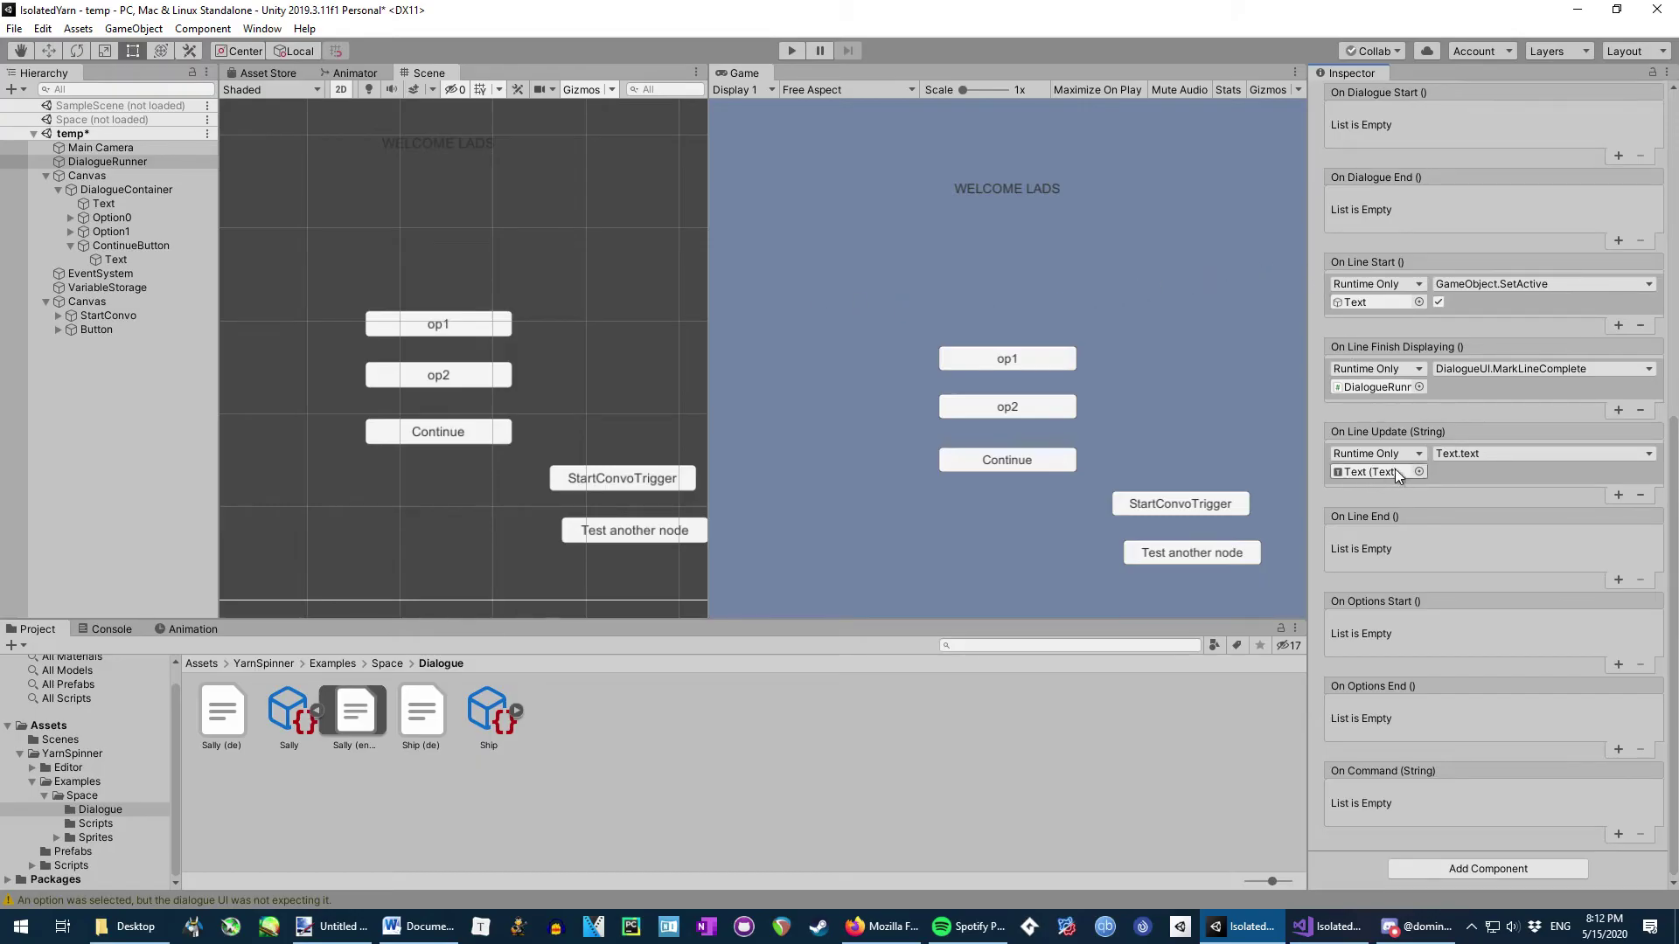
{"action": "left_click", "coordinate": [1479, 453]}
{"action": "mouse_move", "coordinate": [1477, 556]}
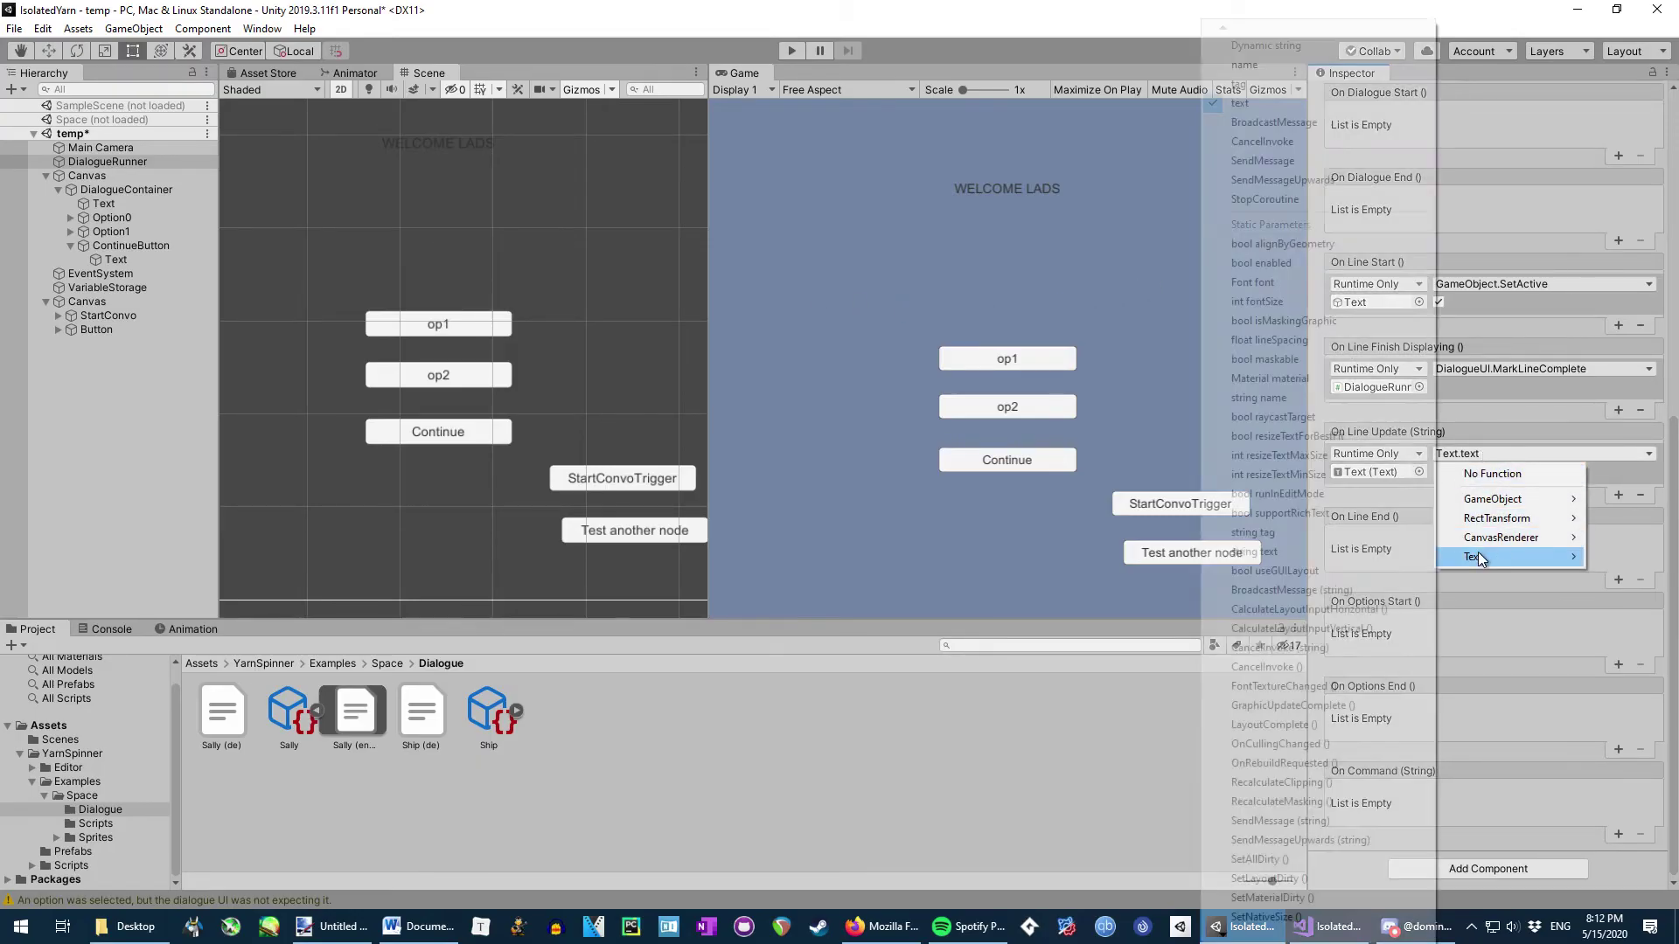
{"action": "left_click", "coordinate": [1296, 102]}
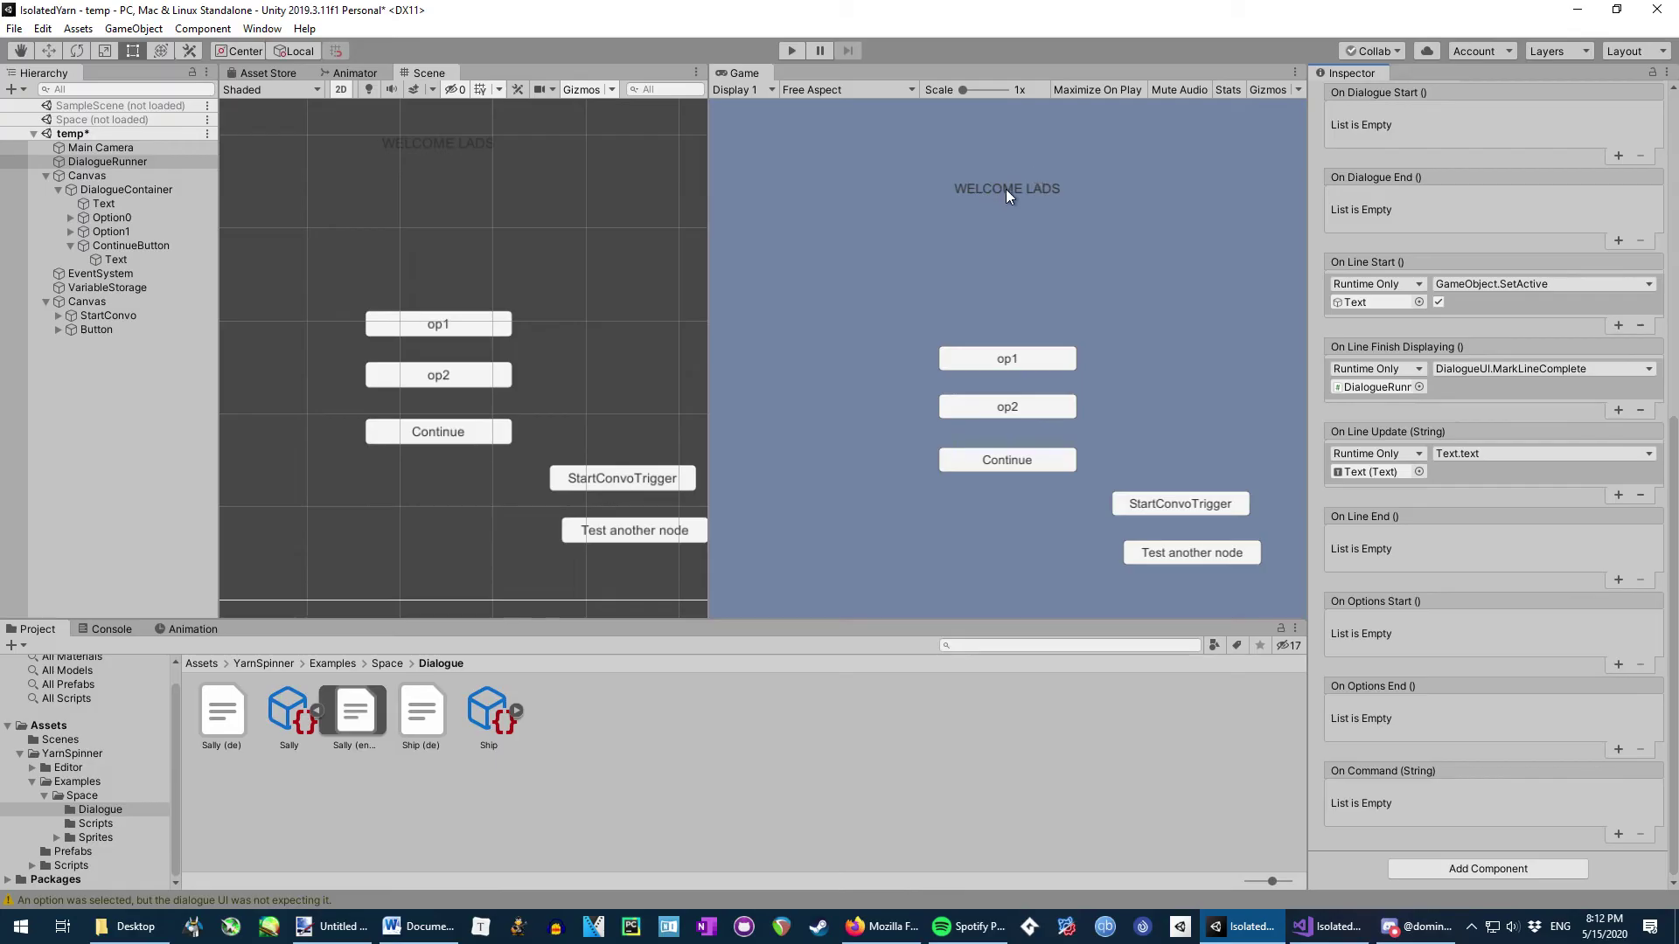
{"action": "left_click", "coordinate": [129, 203]}
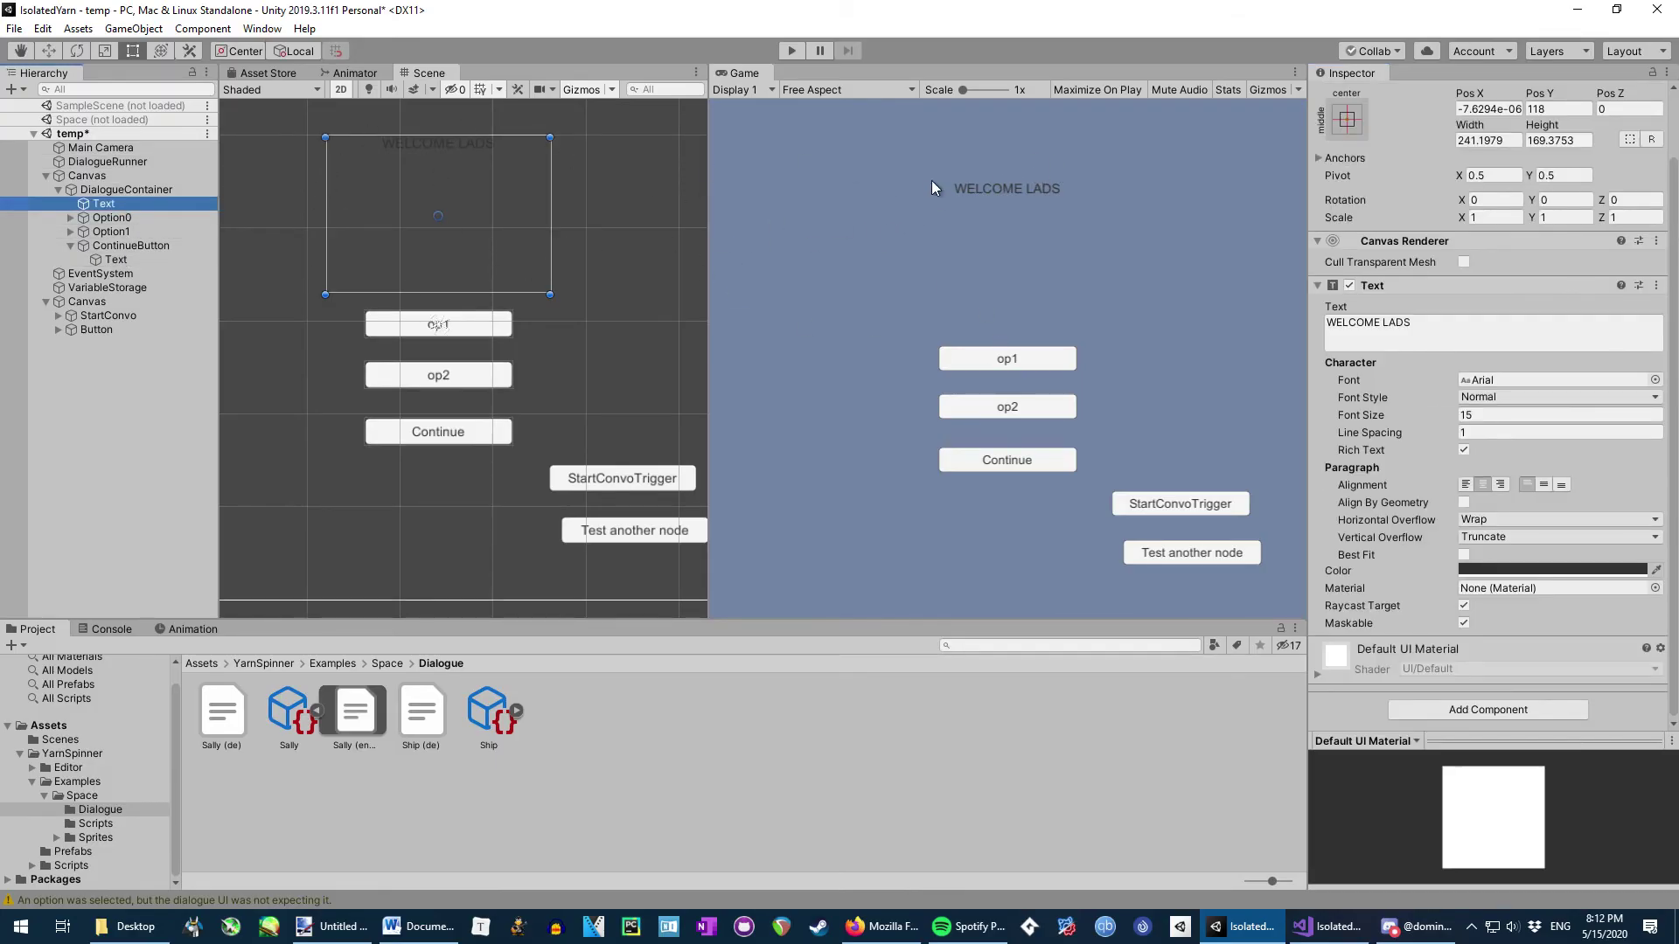